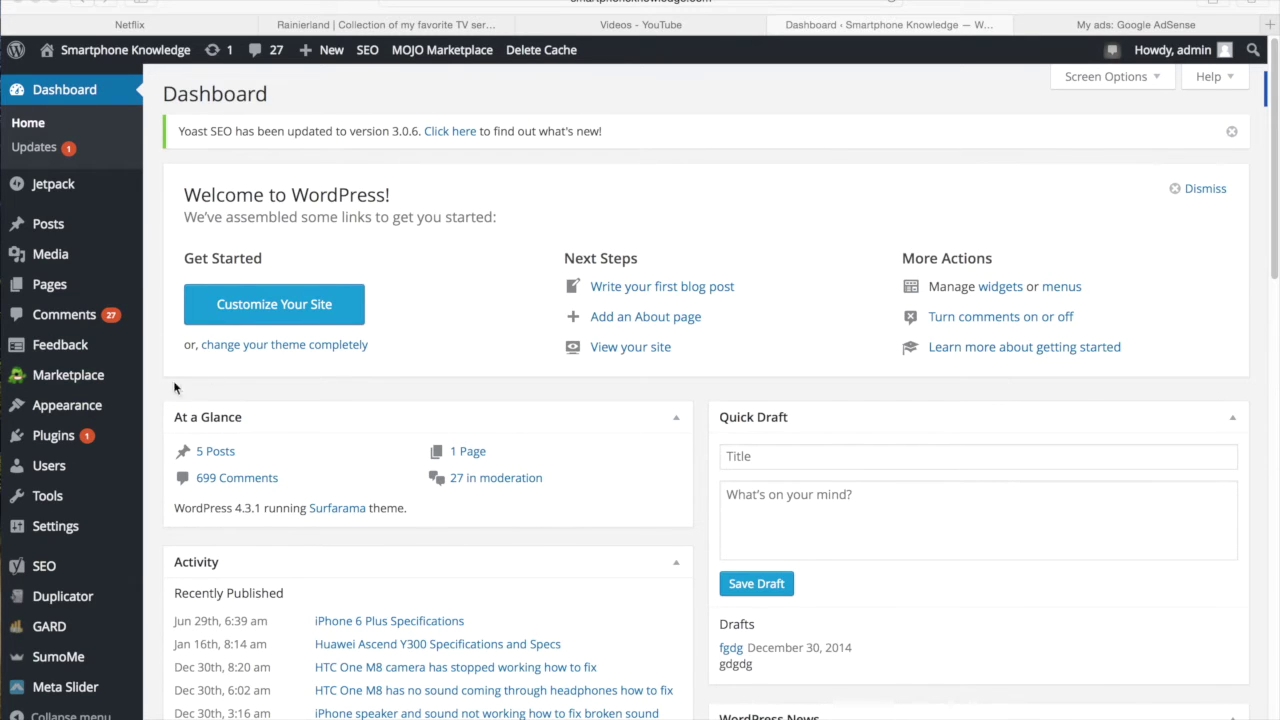
# - Search for new plugins with the keyword "ad inserter"
pyautogui.moveTo(55, 445)
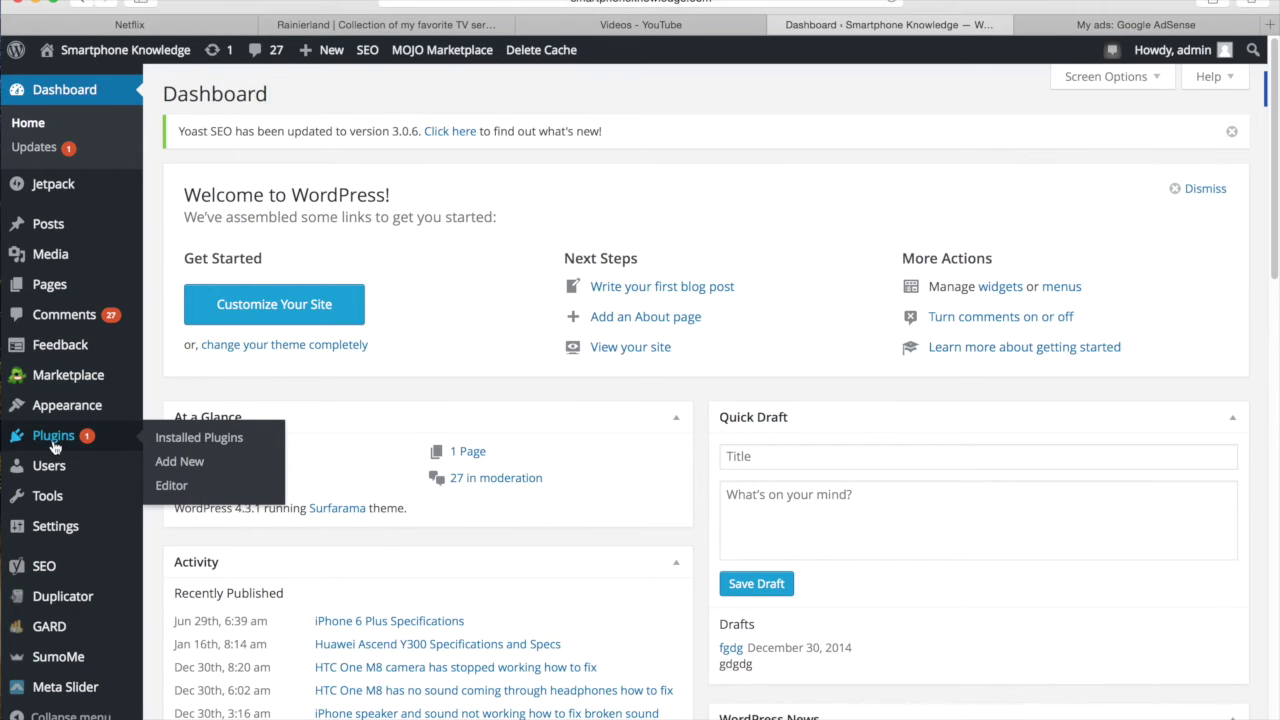
pyautogui.click(185, 464)
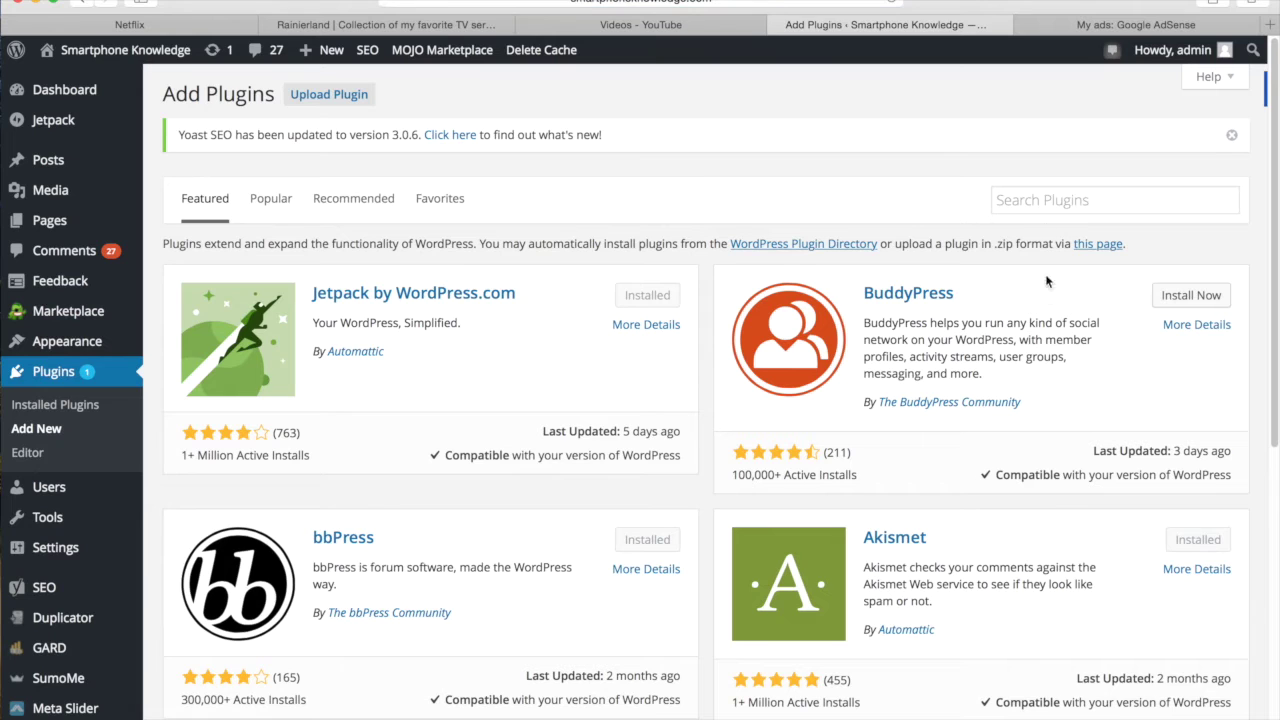
pyautogui.click(1051, 202)
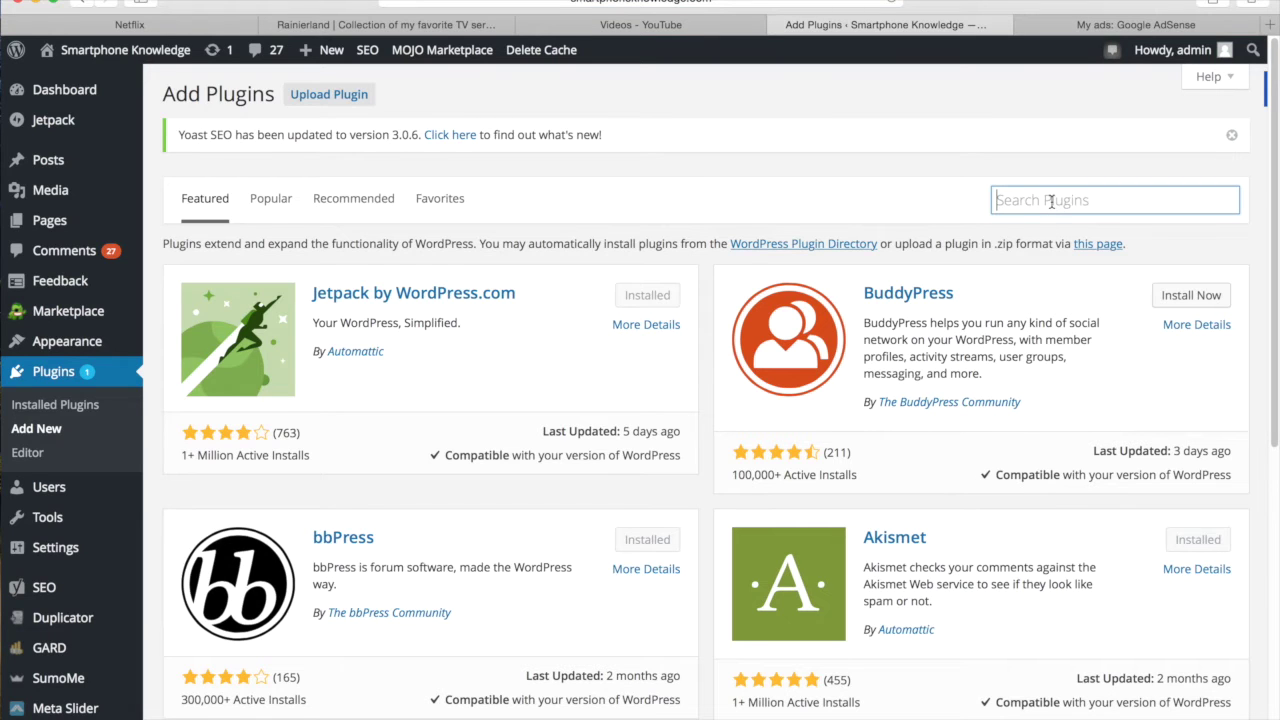
pyautogui.write('ad inser')
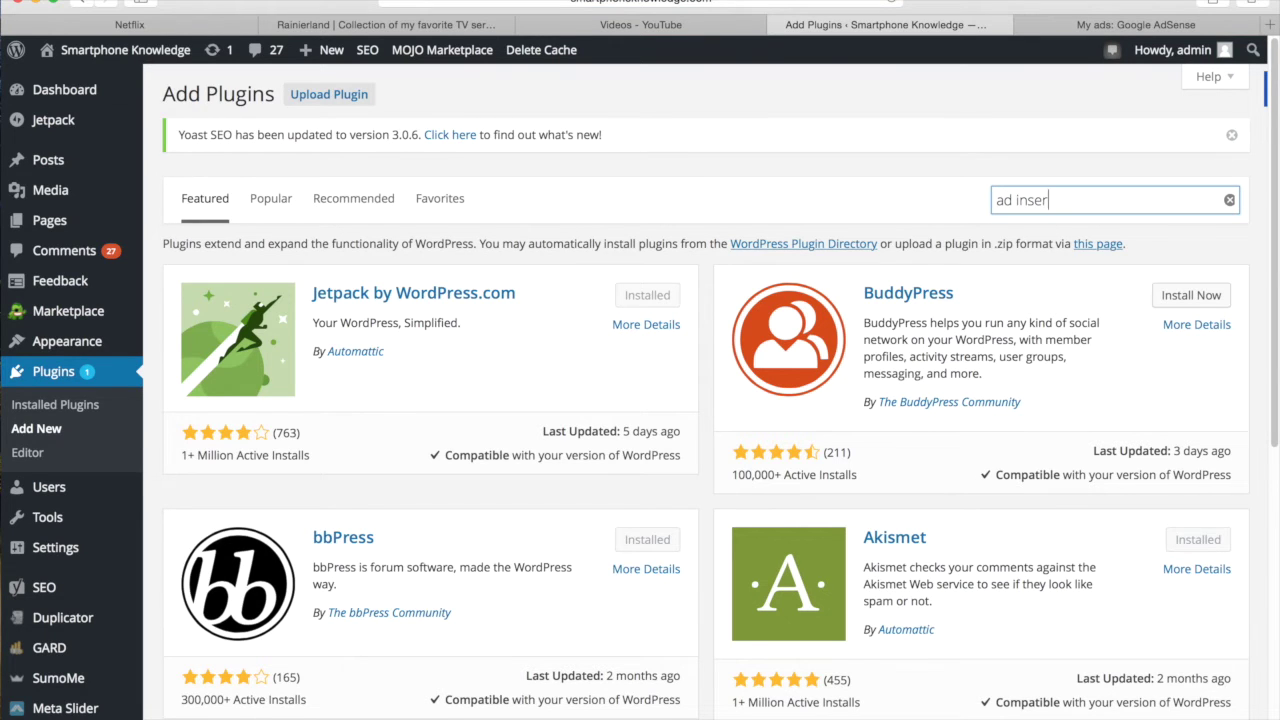
pyautogui.write('ter')
pyautogui.press('Return')
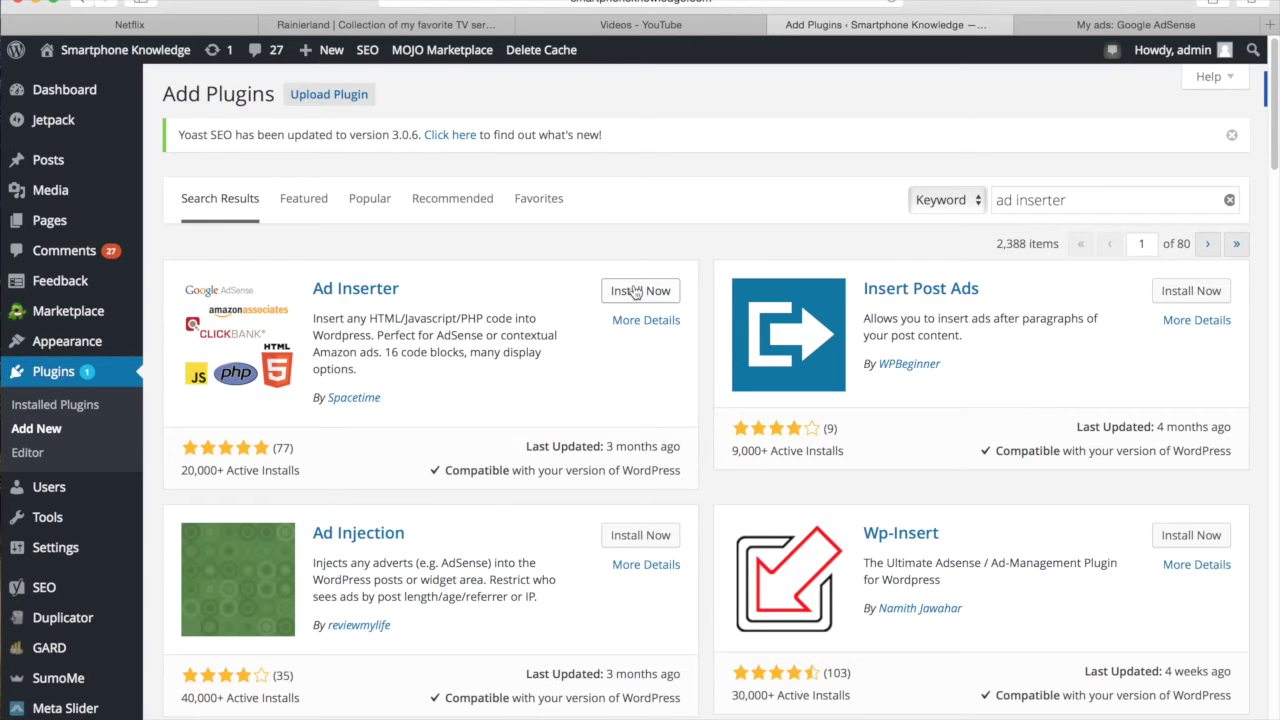
# - Install and activate the Ad Inserter plugin by Spacetime, and open its settings
pyautogui.click(634, 291)
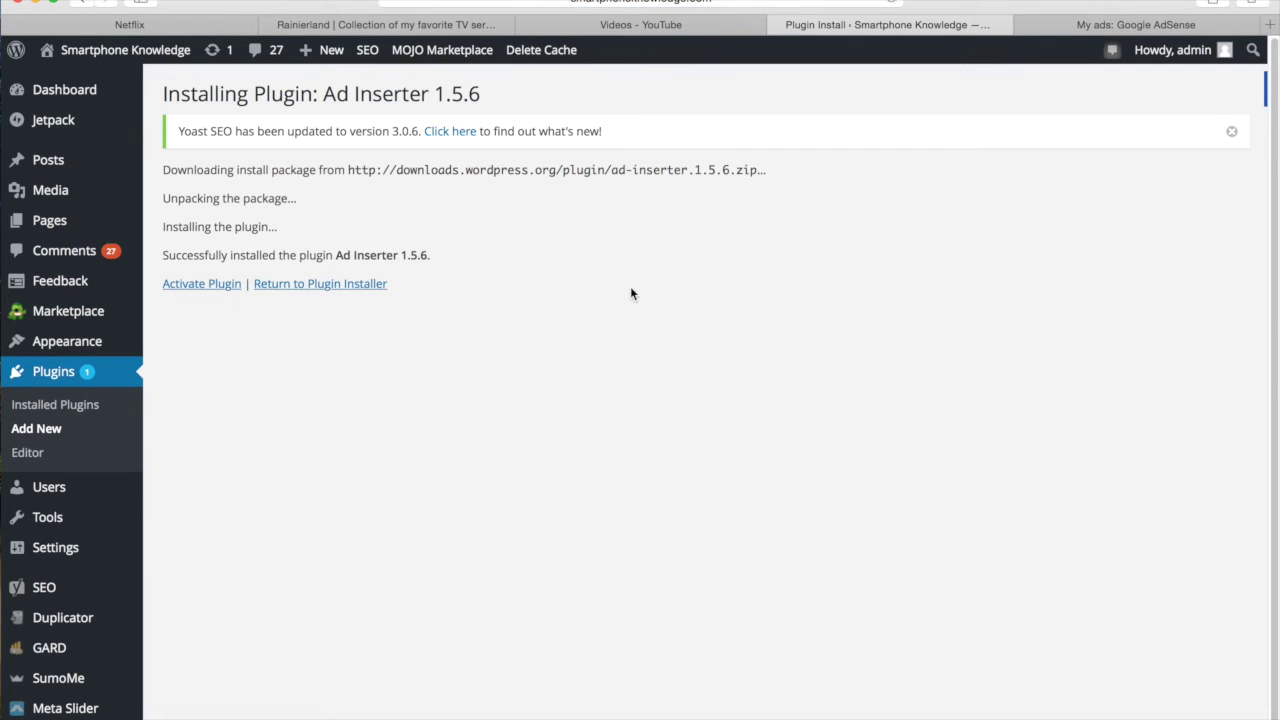
pyautogui.click(226, 286)
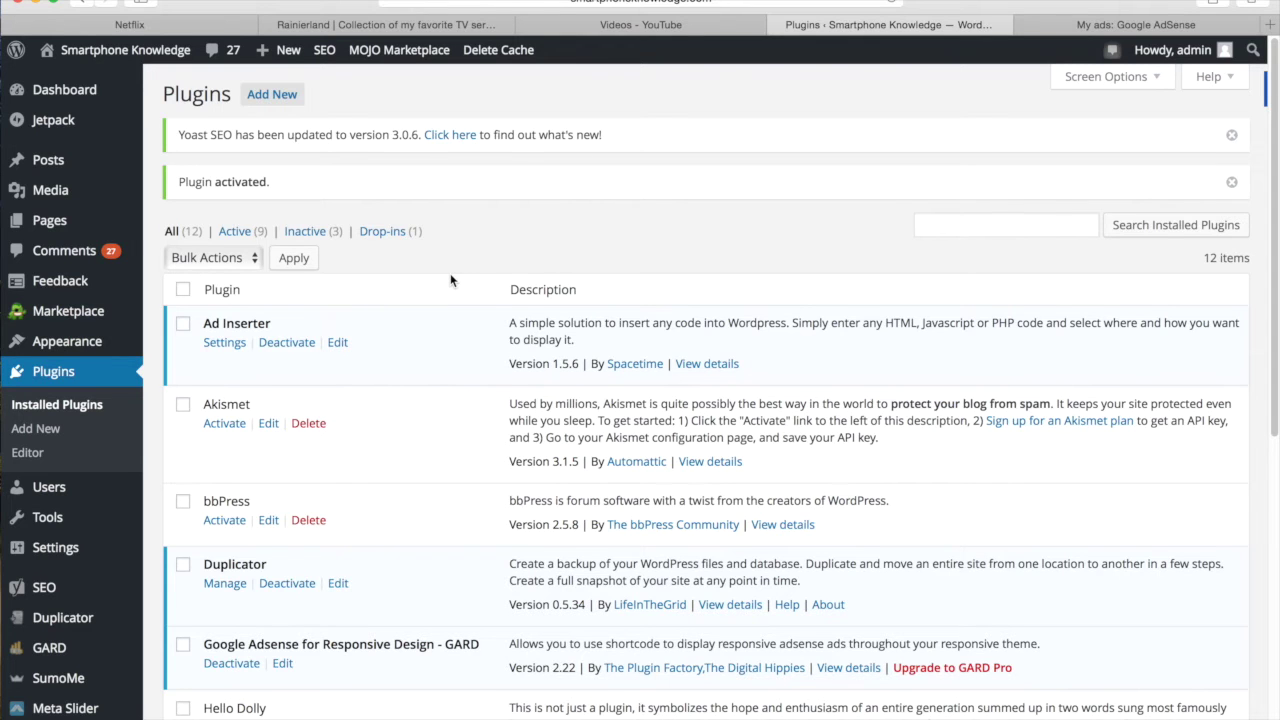
pyautogui.click(233, 345)
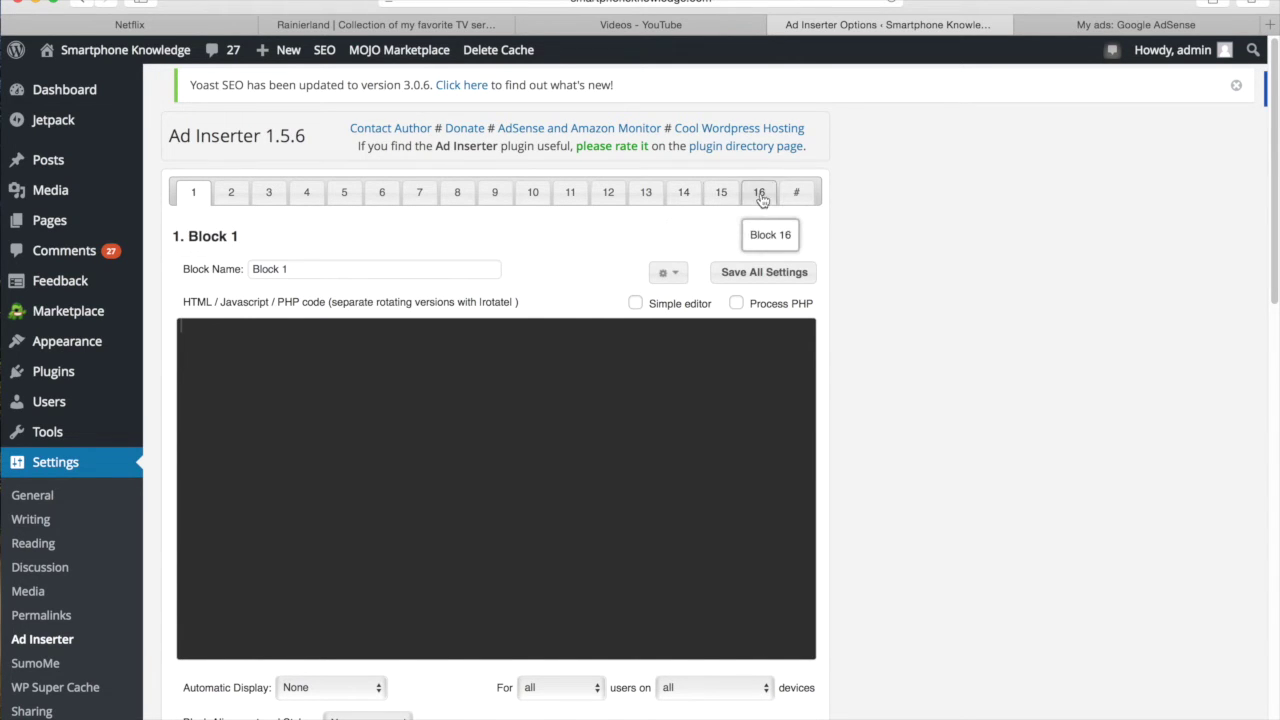
# - Look at the settings of code blocks 15 and 14, and return to Block 1
pyautogui.click(721, 194)
pyautogui.click(684, 194)
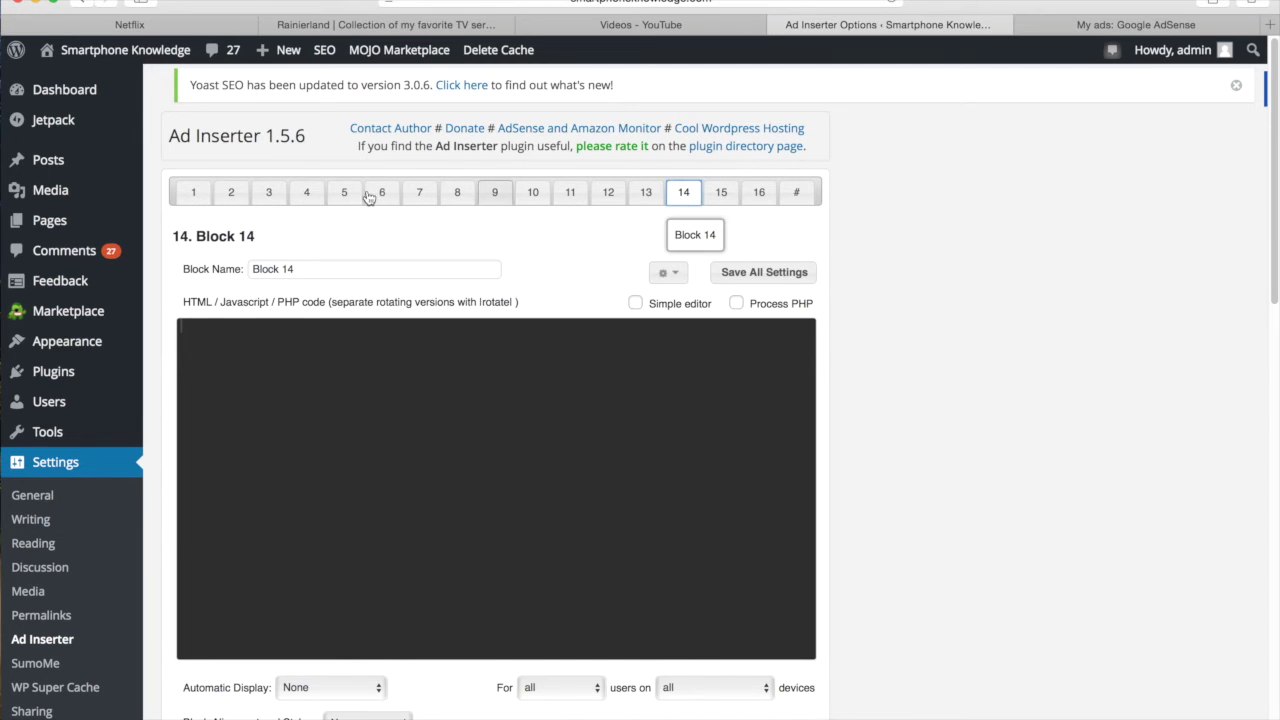
pyautogui.click(194, 193)
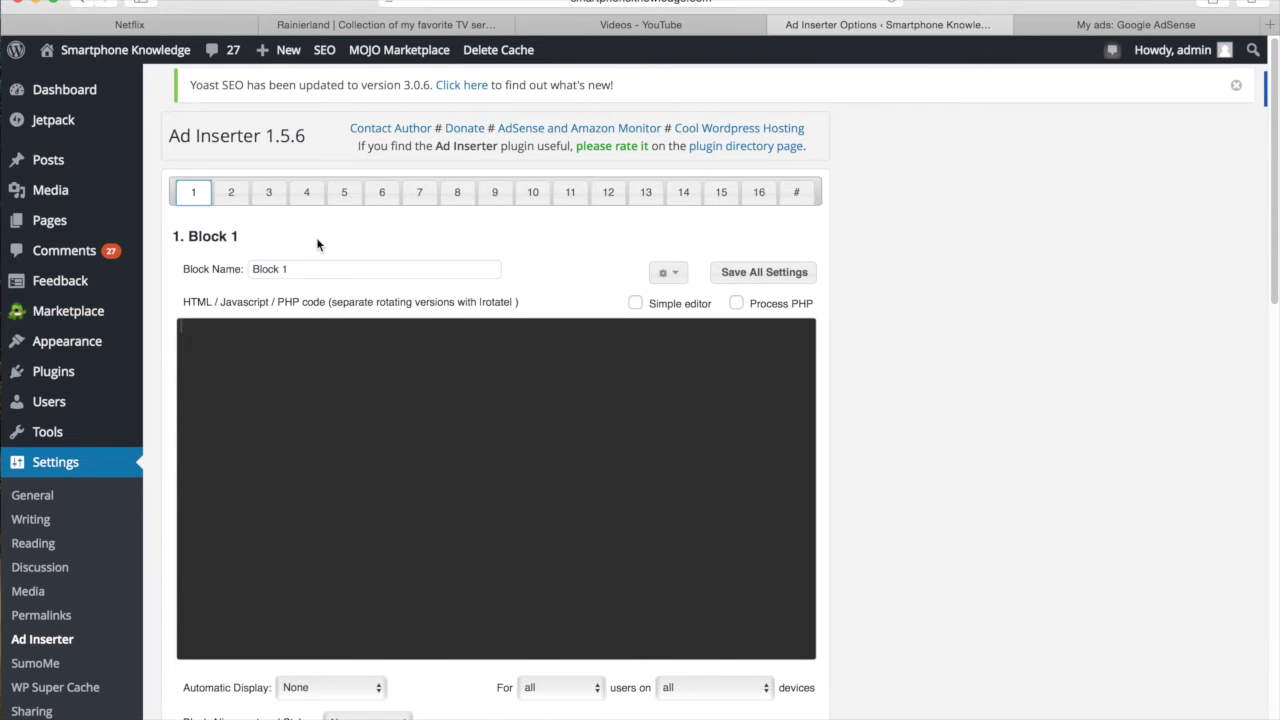
pyautogui.moveTo(288, 269); pyautogui.dragTo(245, 267)
pyautogui.click(300, 268)
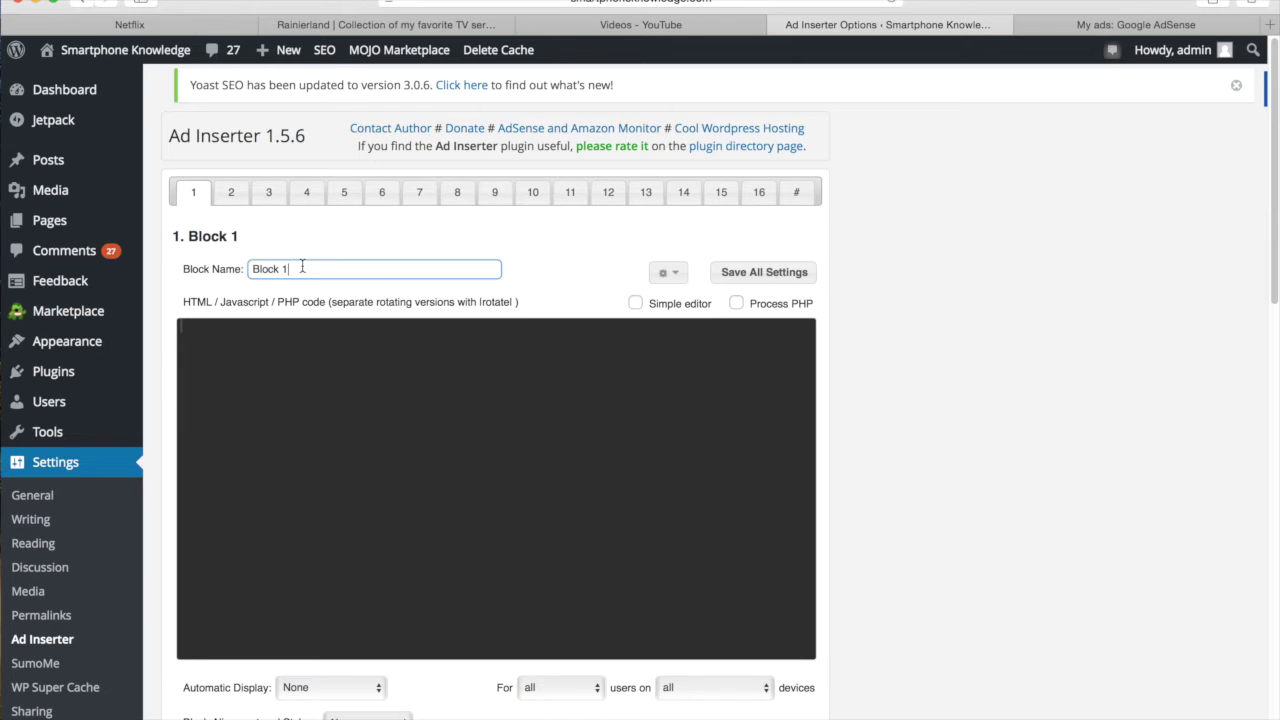
pyautogui.click(303, 357)
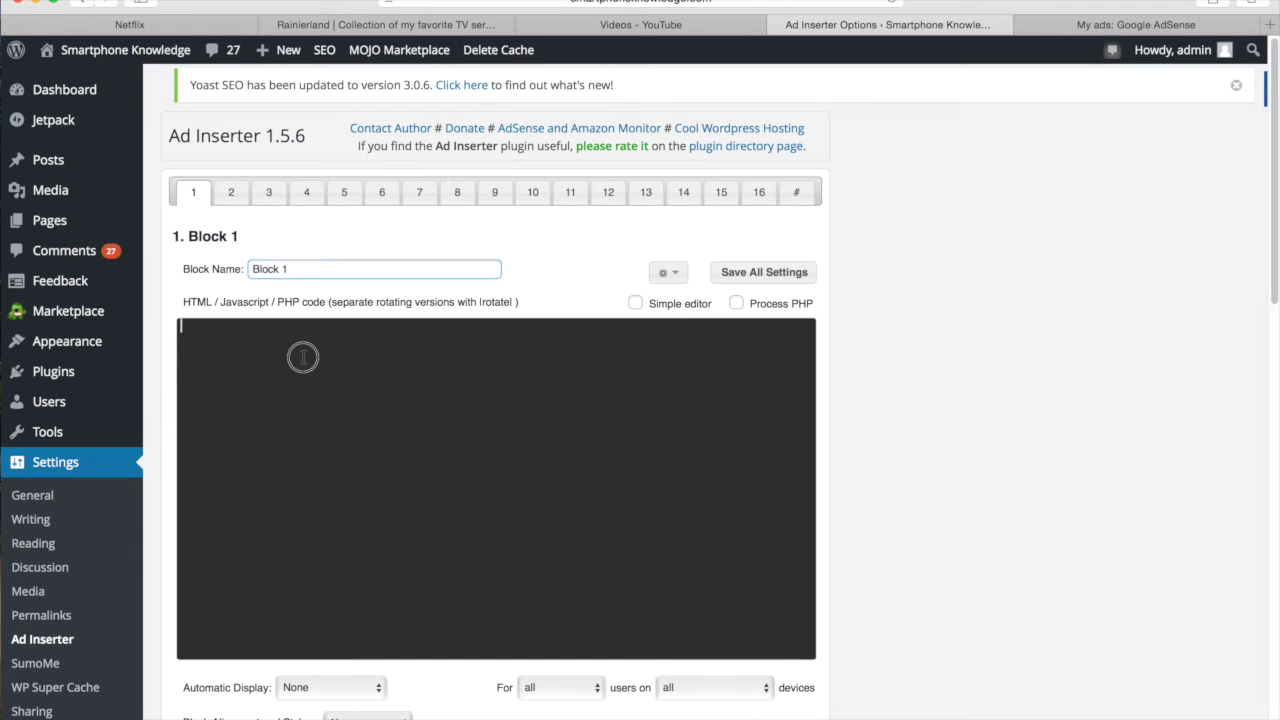
pyautogui.moveTo(298, 269); pyautogui.dragTo(246, 269)
pyautogui.click(288, 269)
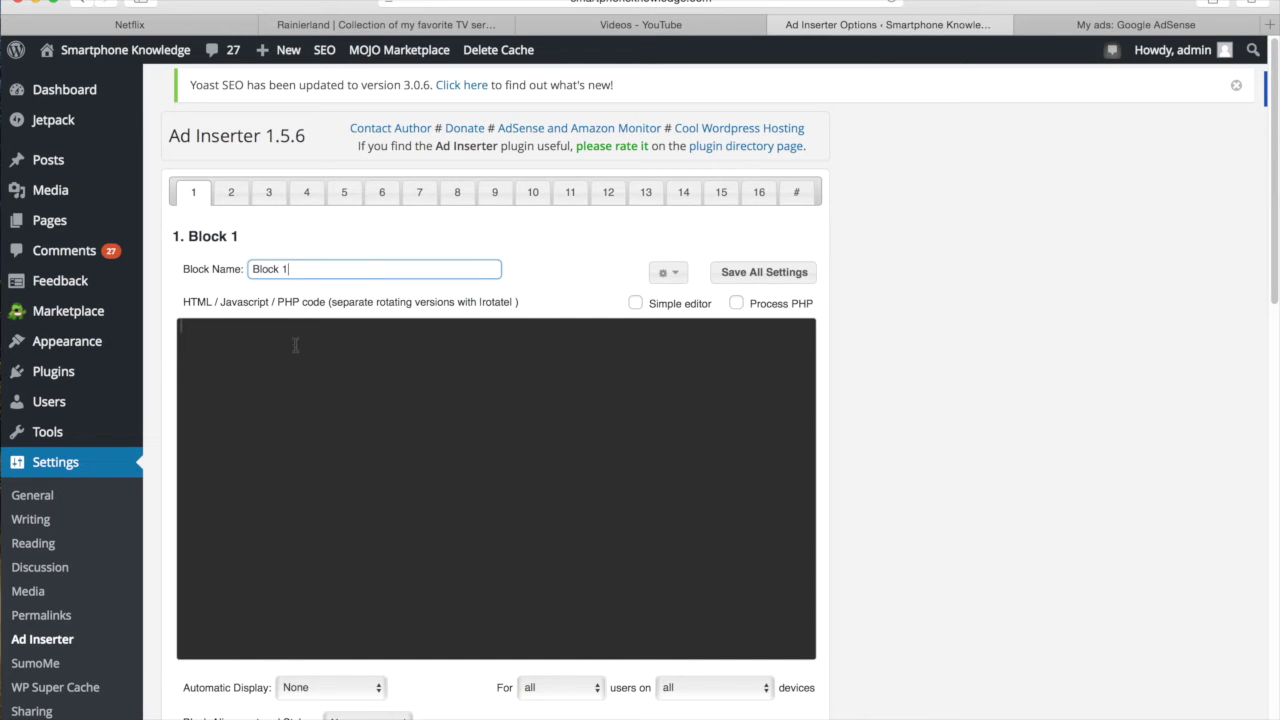
# - Copy the asynchronous ad code of the "google recom" ad unit from Google AdSense and paste it into Ad Inserter's Block 1 code
pyautogui.click(295, 344)
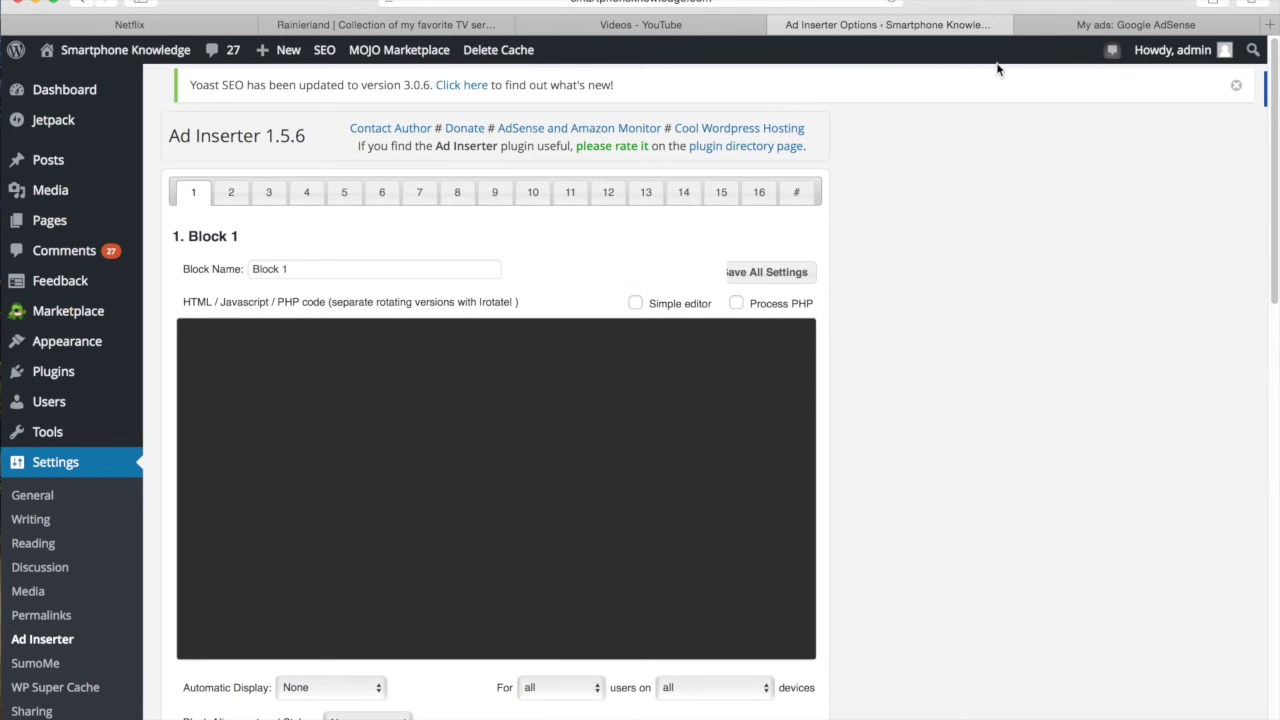
pyautogui.click(1040, 33)
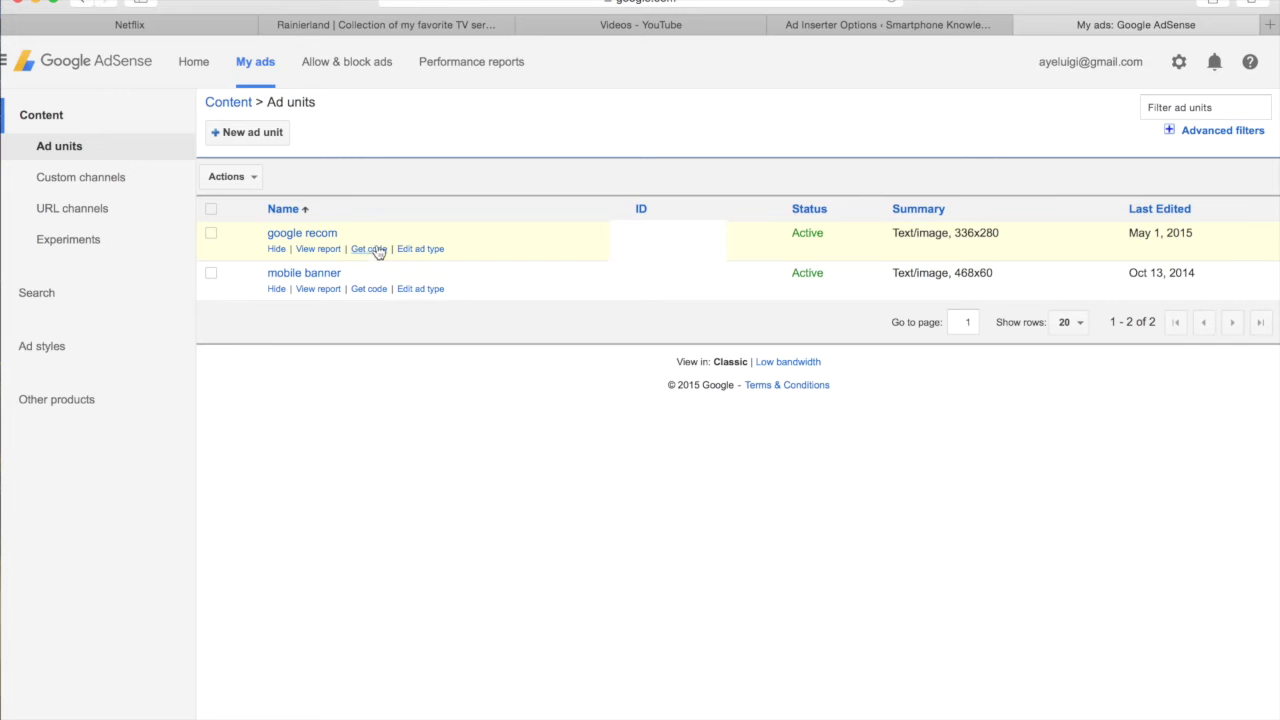
pyautogui.click(369, 250)
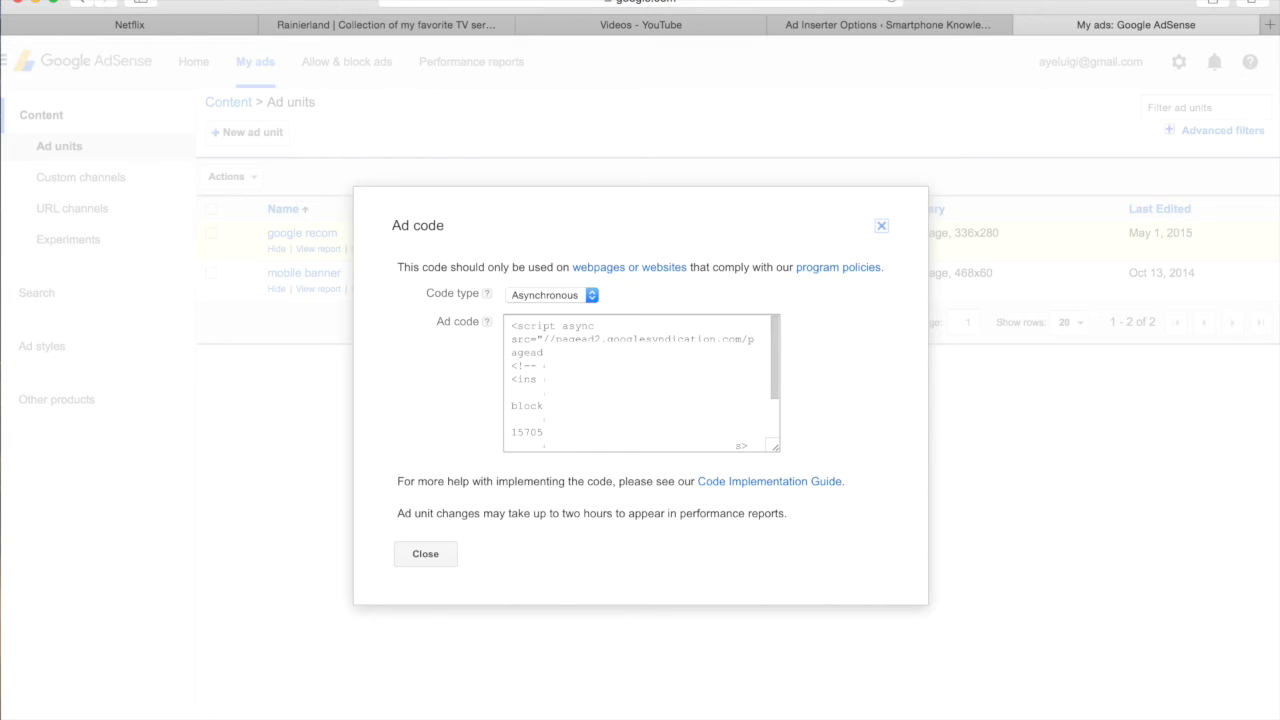
pyautogui.press('super+a')
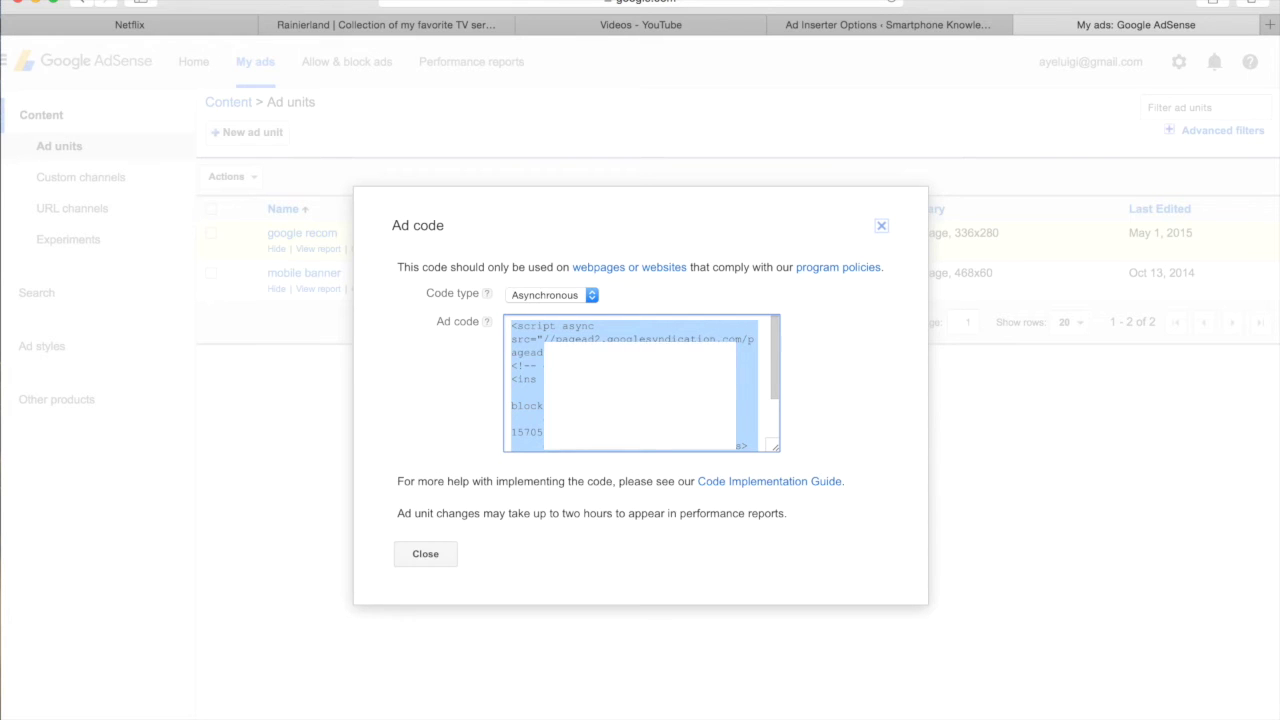
pyautogui.click(952, 22)
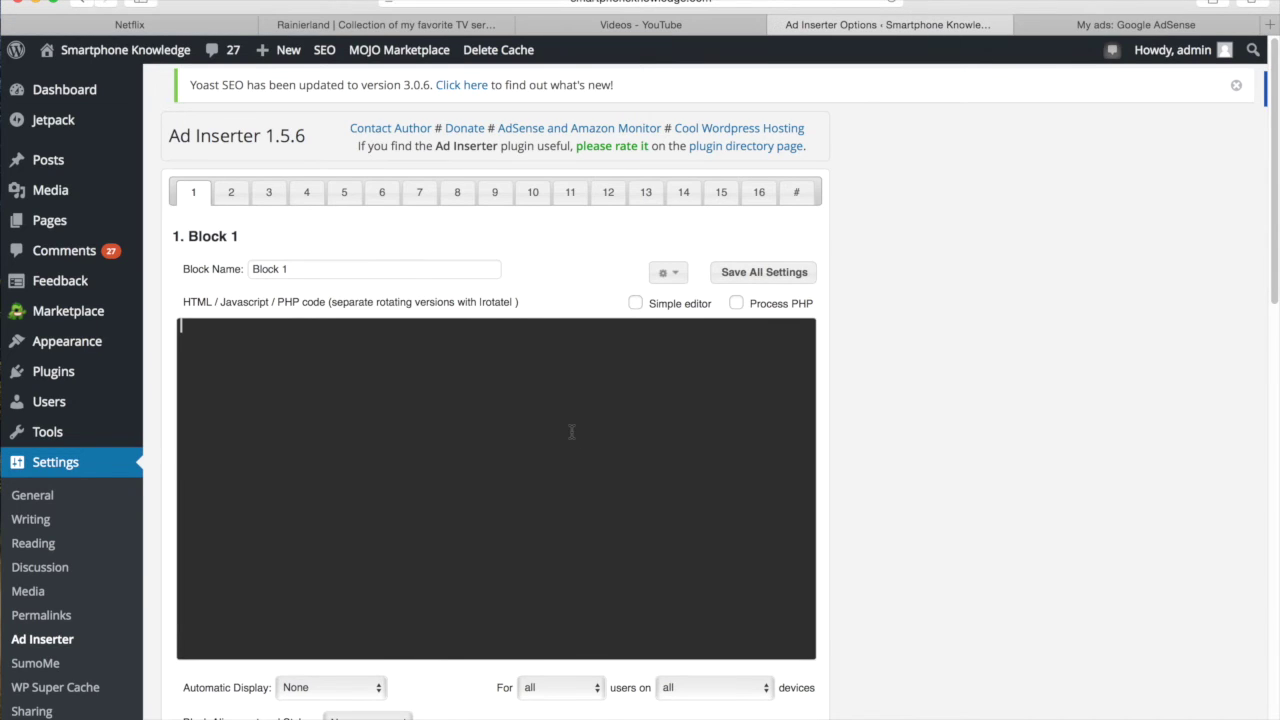
pyautogui.press('super+v')
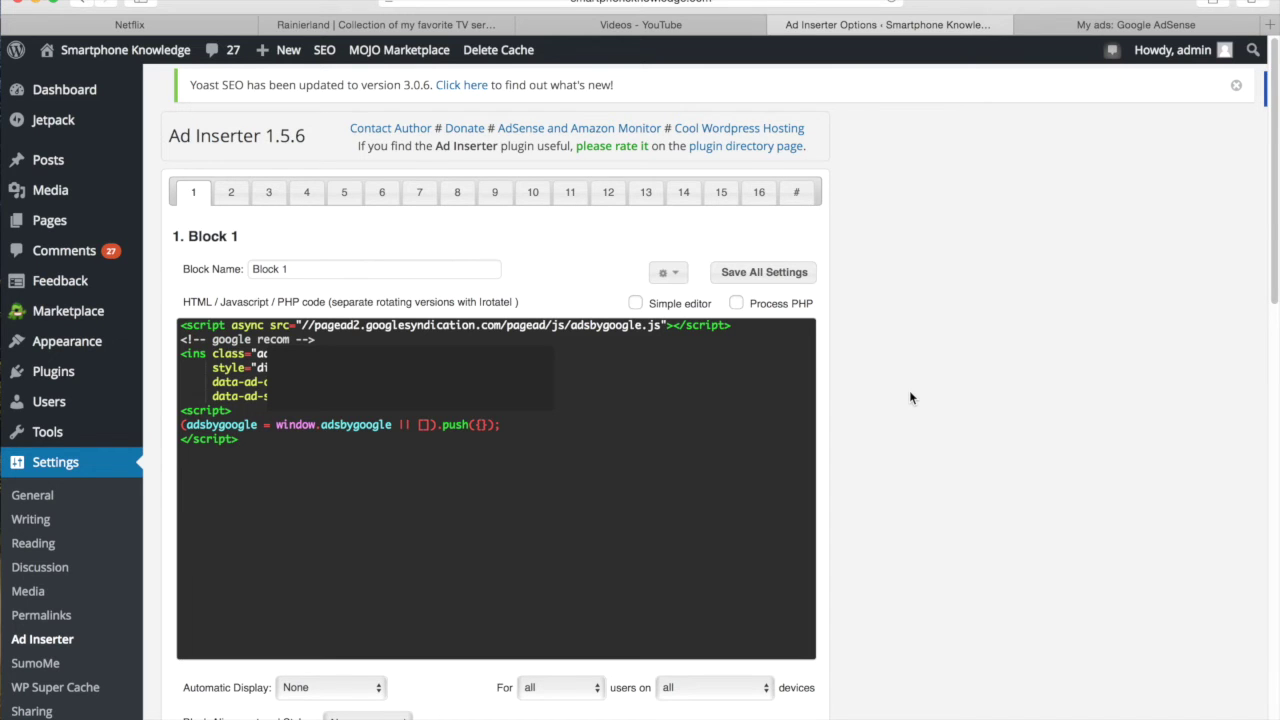
# - Enable manual insertion with shortcode for Block 1
pyautogui.scroll(-5, 910, 397)
pyautogui.scroll(-1, 910, 398)
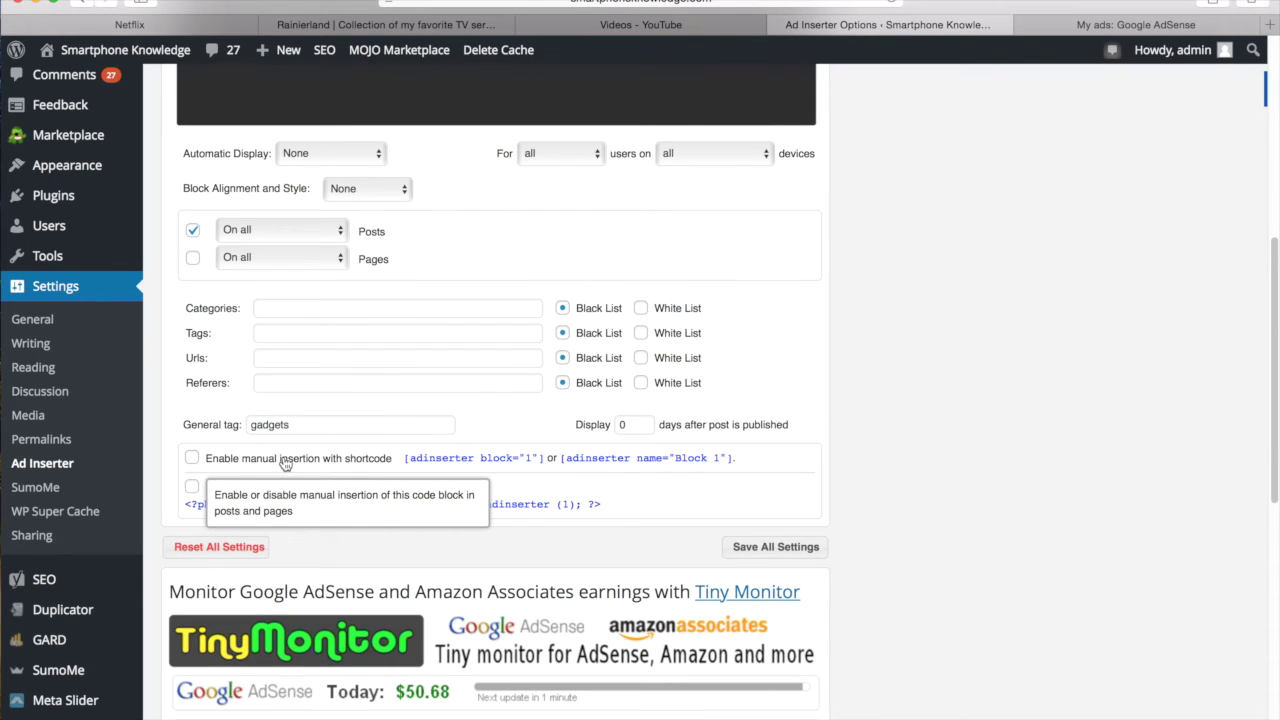
pyautogui.click(193, 459)
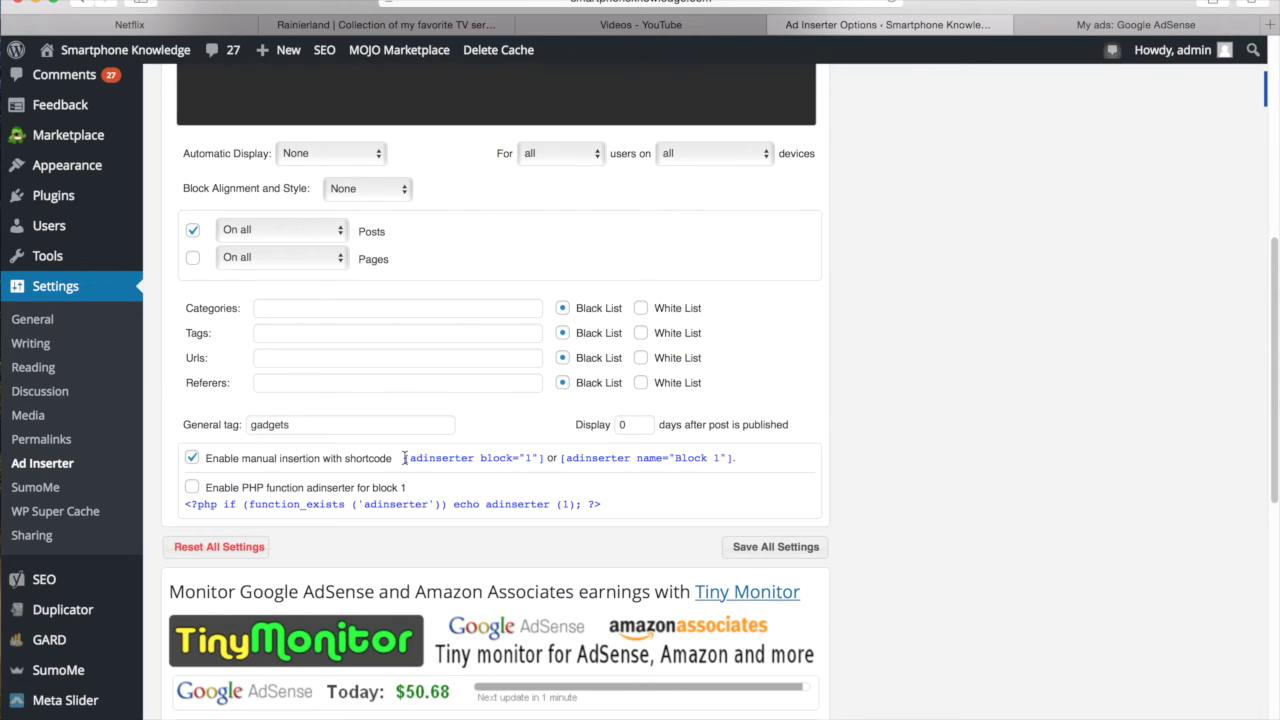
# - Copy the shortcode [adinserter block="1"] and save all Ad Inserter settings
pyautogui.moveTo(404, 458); pyautogui.dragTo(542, 459)
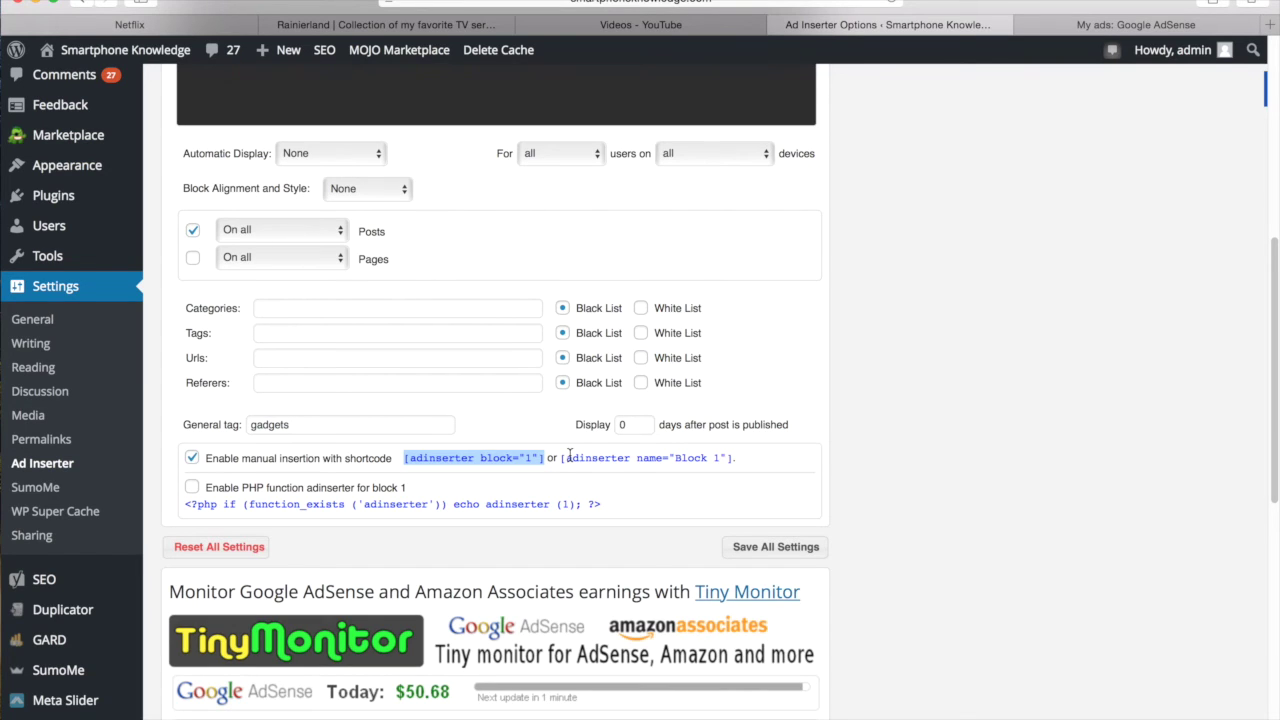
pyautogui.click(920, 416)
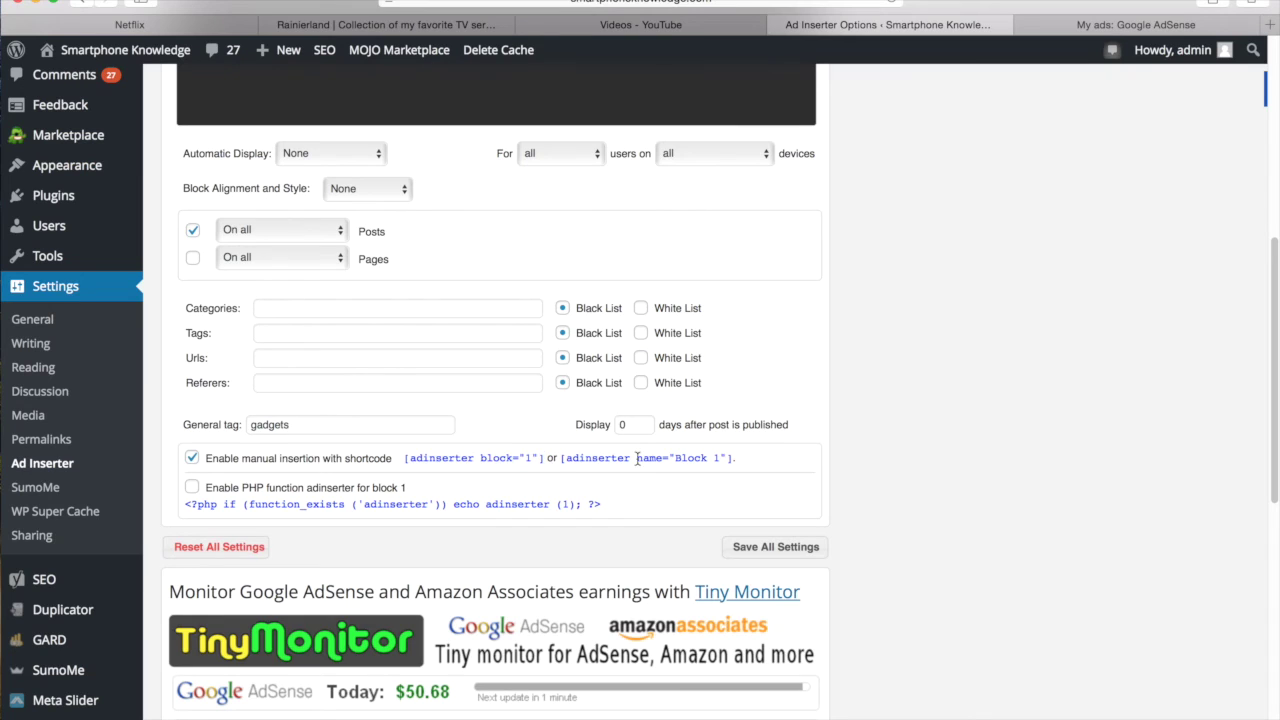
pyautogui.click(543, 458)
pyautogui.moveTo(543, 458); pyautogui.dragTo(404, 461)
pyautogui.press('super+c')
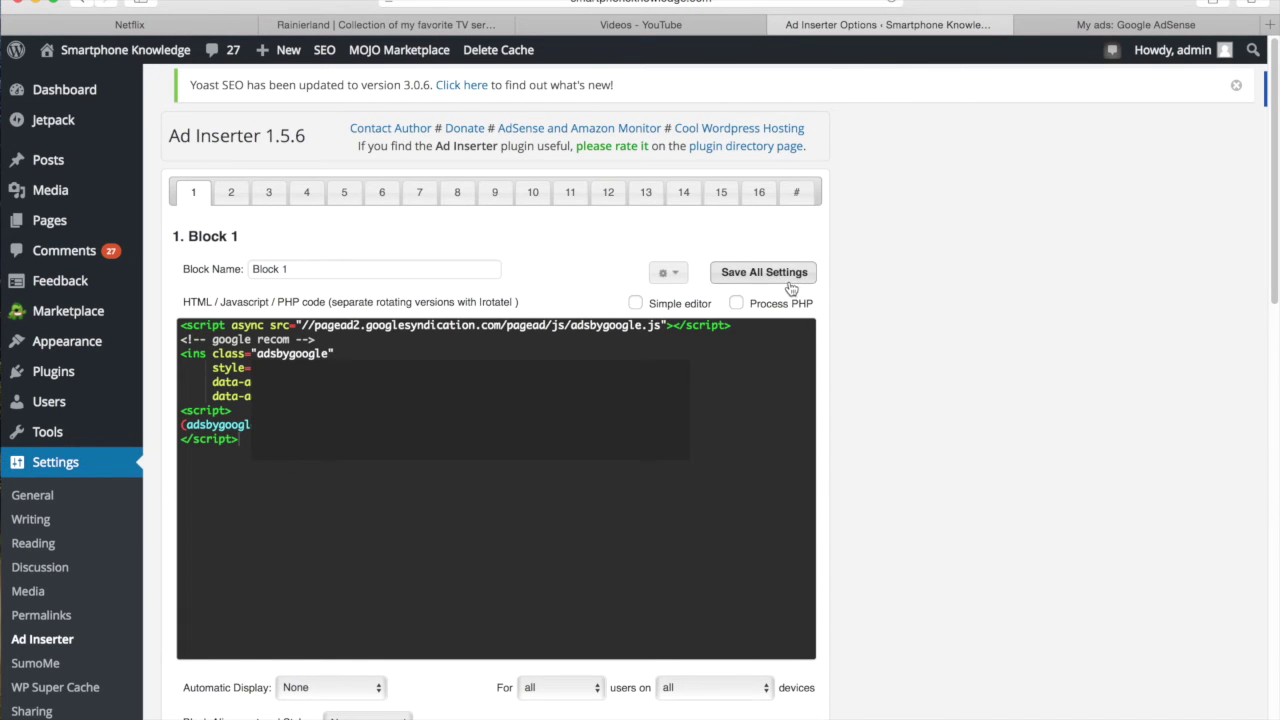
pyautogui.click(788, 283)
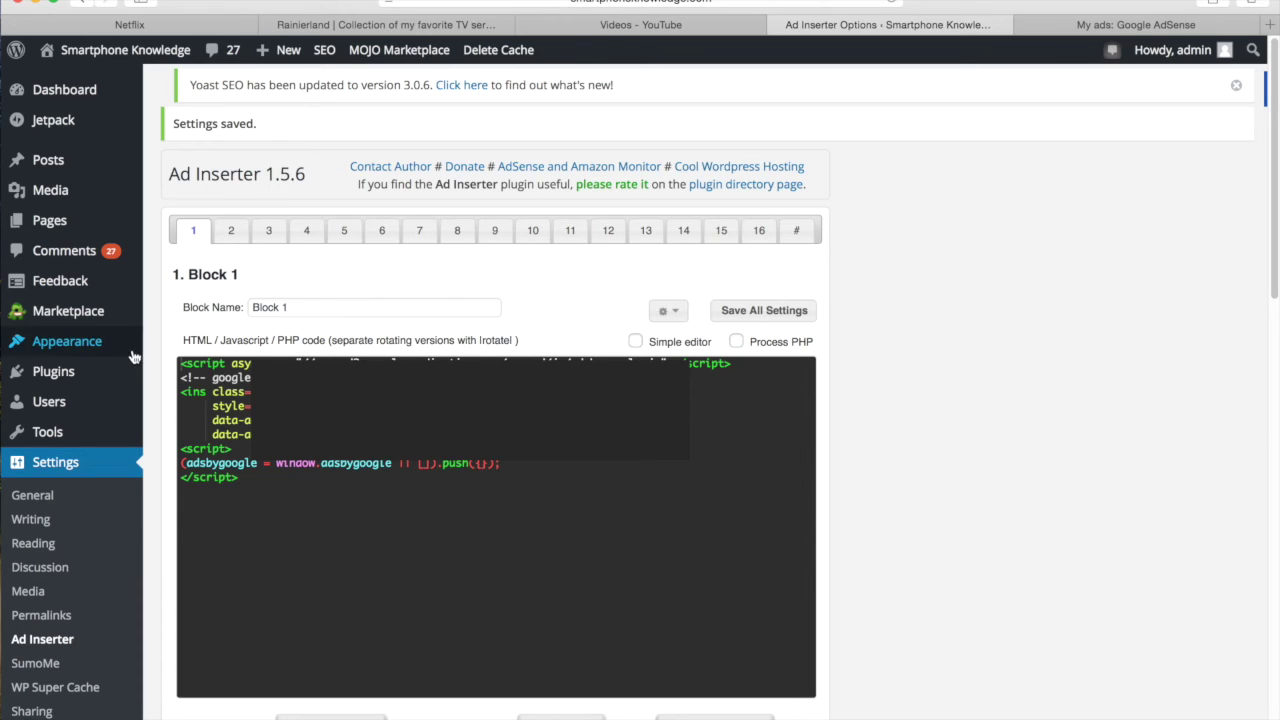
# - Open the post "HTC One M8 has no sound coming through headphones how to fix" for editing in the visual editor
pyautogui.moveTo(72, 166)
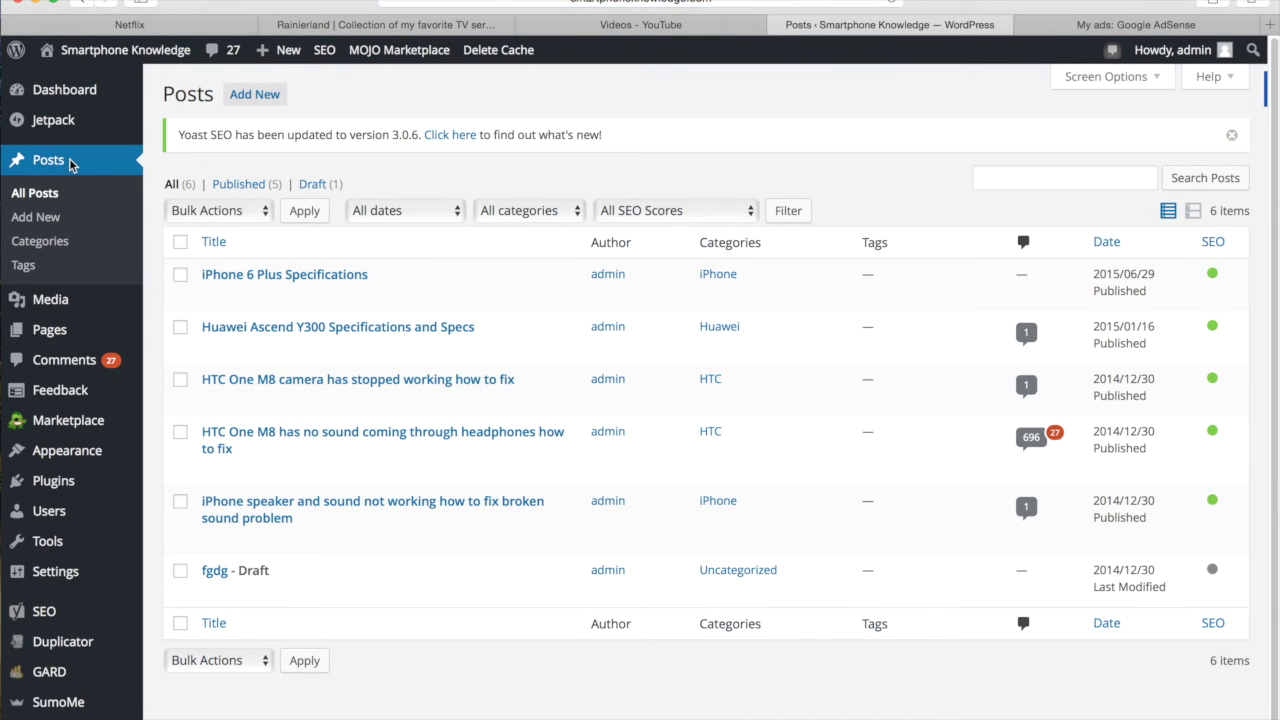
pyautogui.click(370, 430)
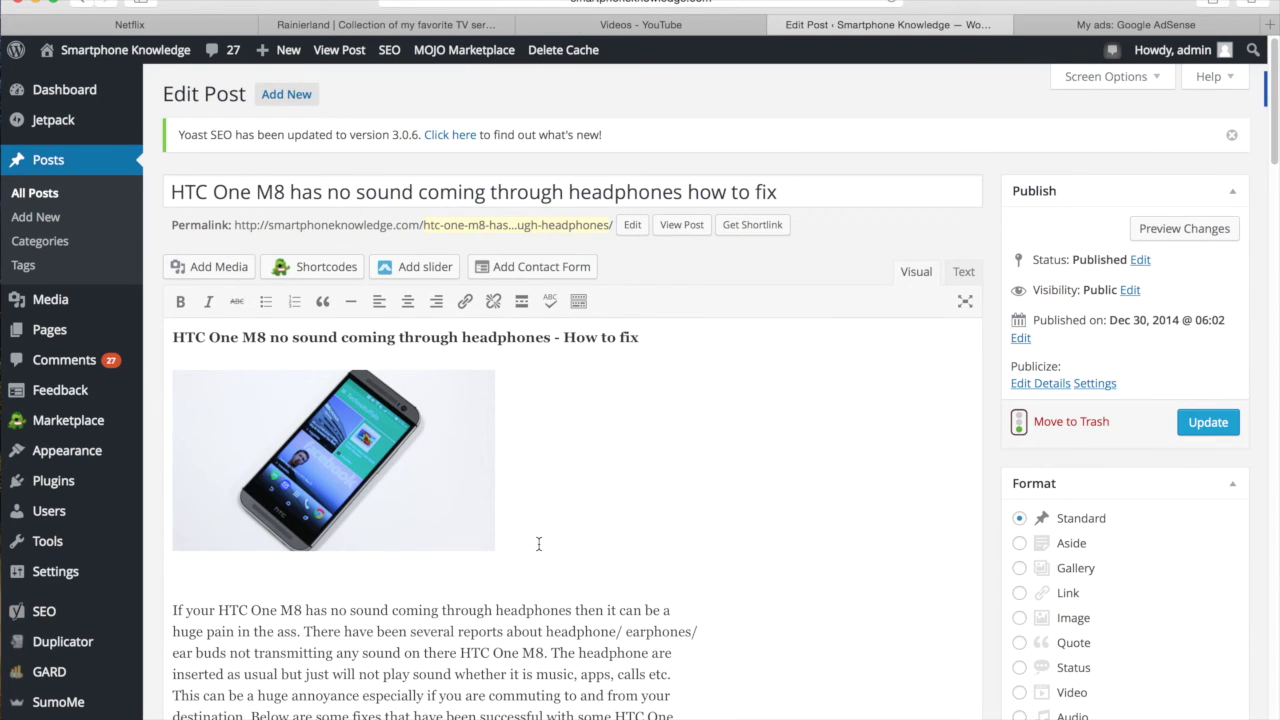
pyautogui.click(962, 272)
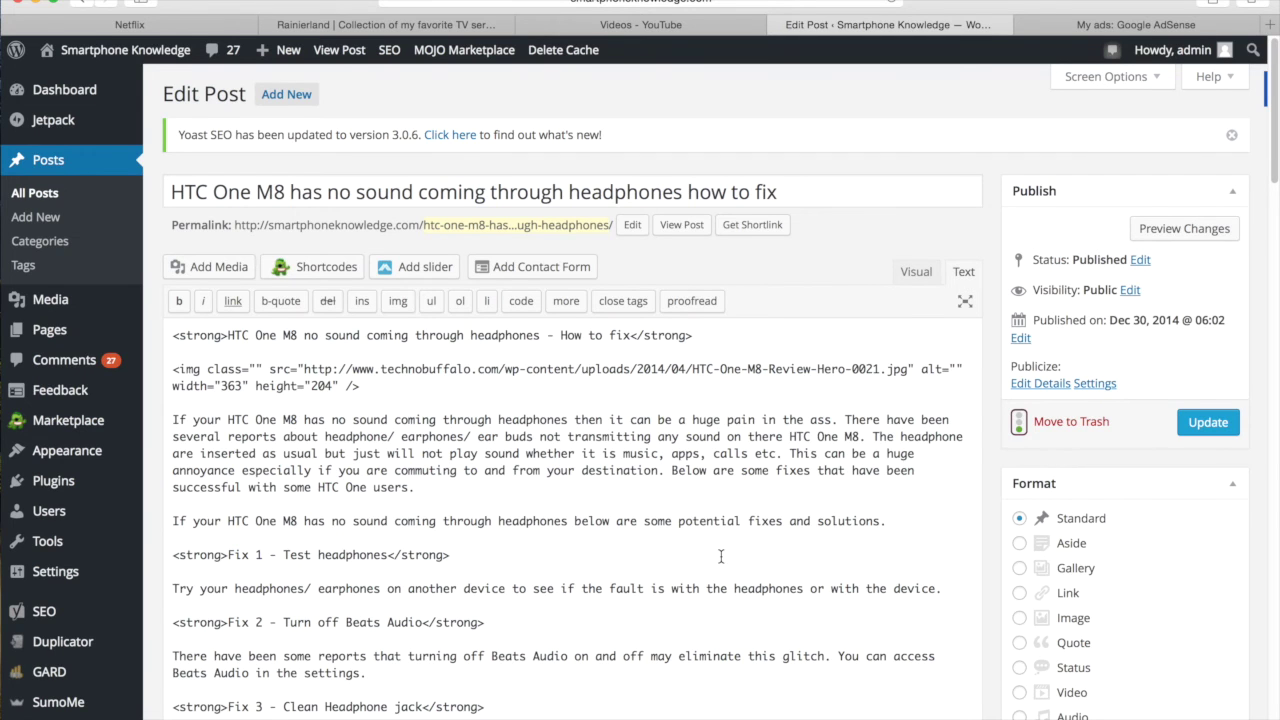
pyautogui.click(915, 272)
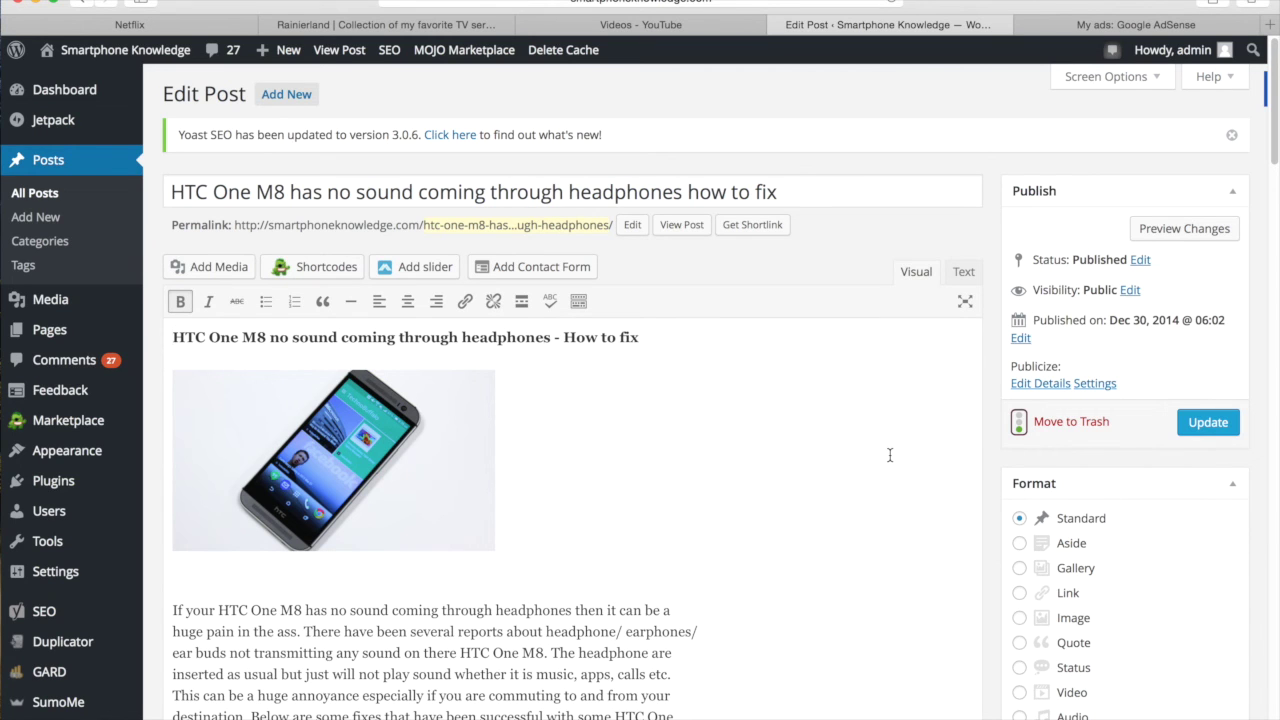
# - Paste the shortcode [adinserter block="1"] on a new line above the heading "Fix 1 - Test headphones"
pyautogui.scroll(-4, 889, 455)
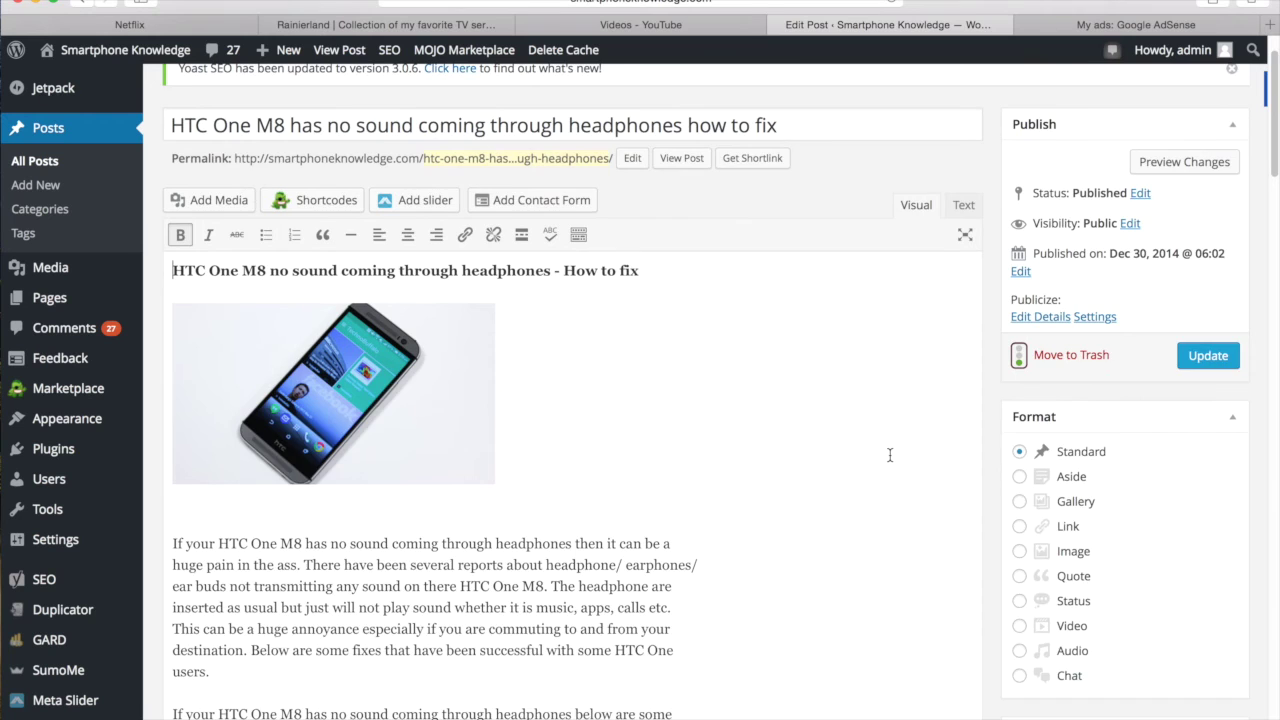
pyautogui.scroll(-1, 889, 455)
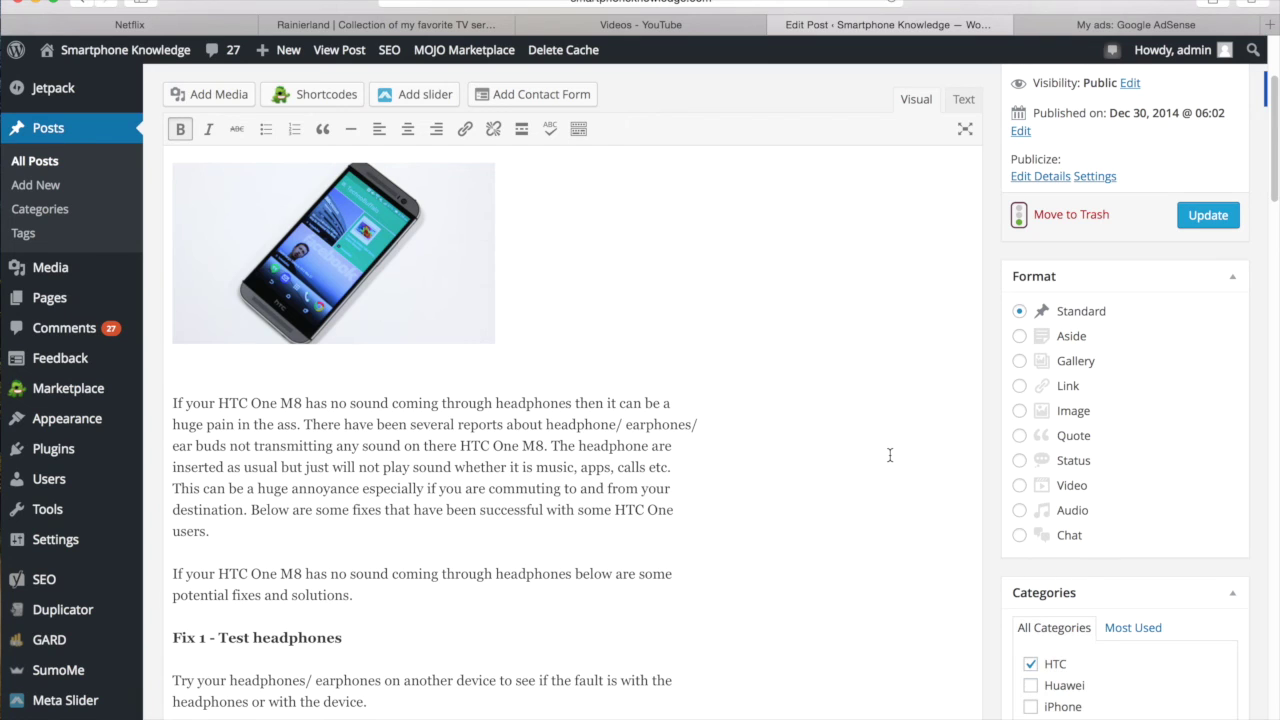
pyautogui.scroll(-1, 889, 455)
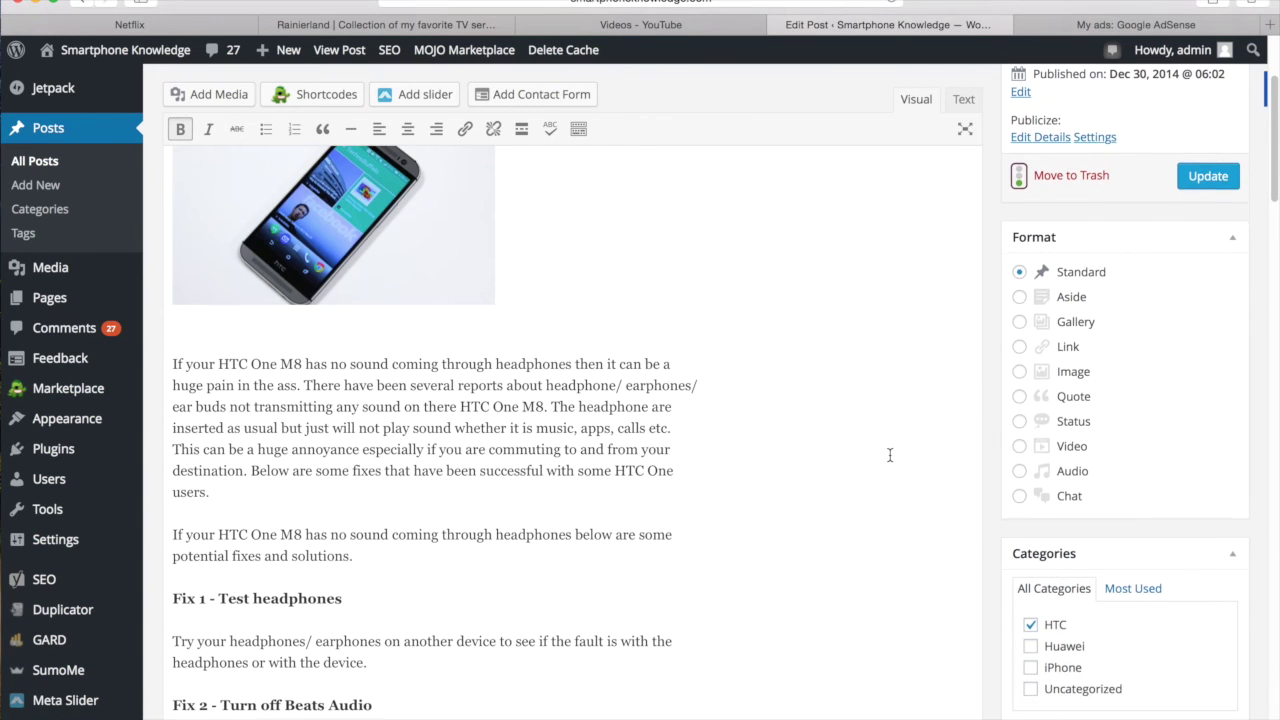
pyautogui.click(404, 564)
pyautogui.press('Return')
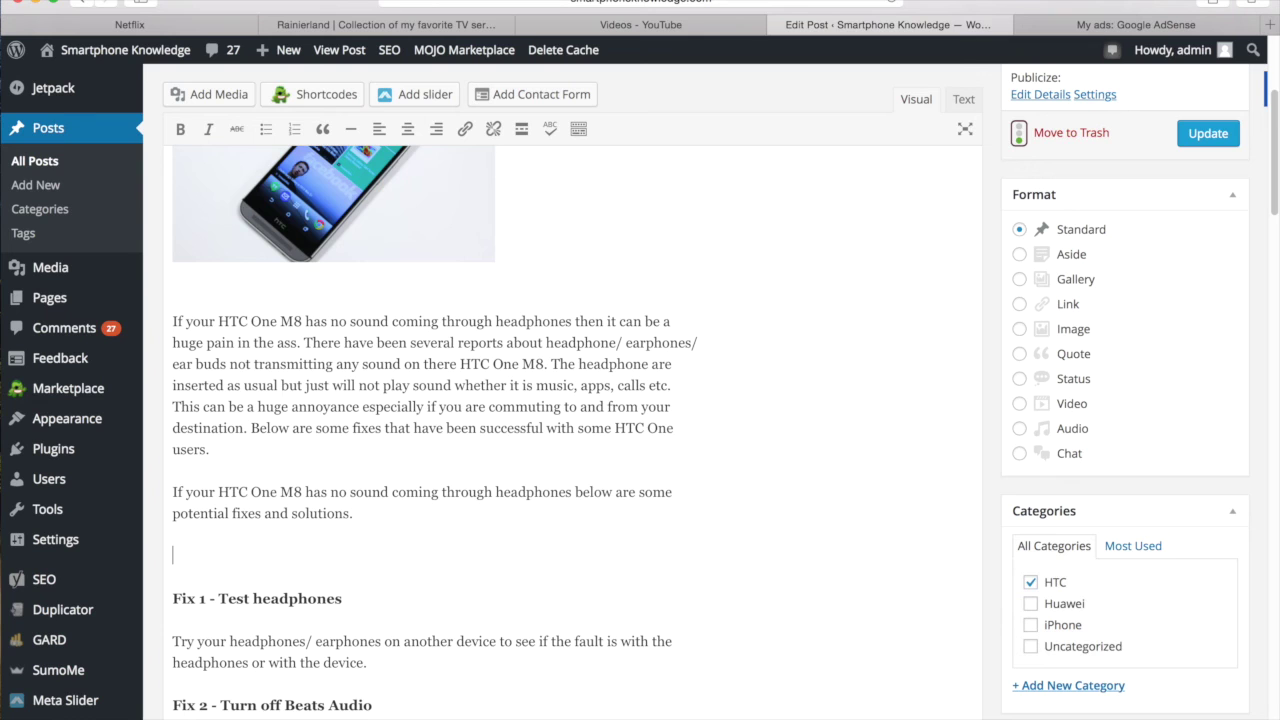
pyautogui.press('super+v')
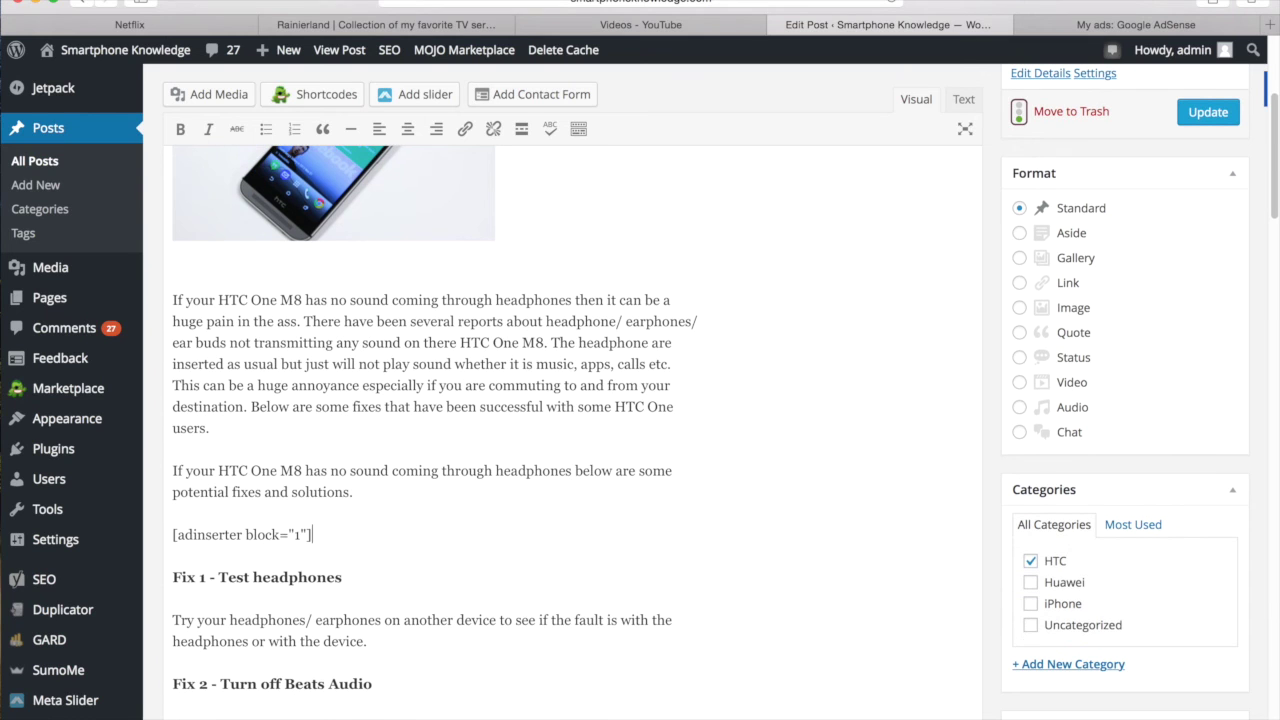
pyautogui.click(300, 535)
pyautogui.scroll(-10, 379, 534)
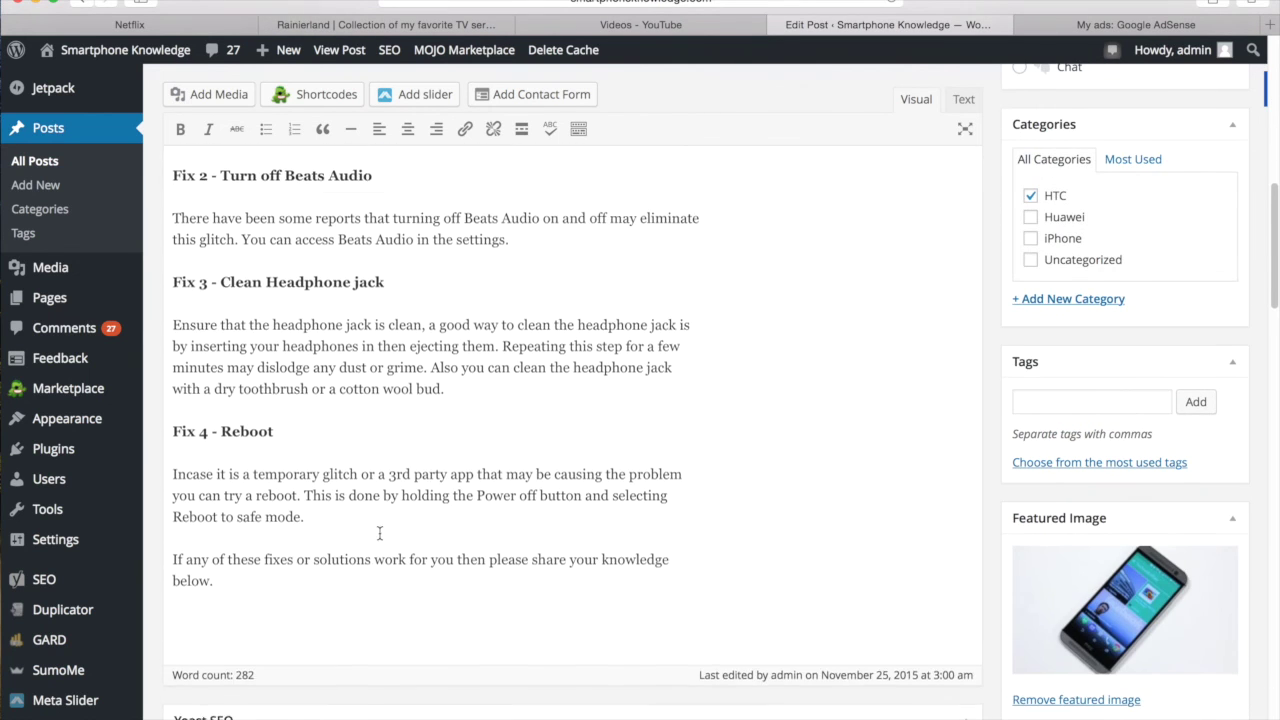
# - Insert the shortcode [adinserter block="1"] on a new line below the "Fix 4 - Reboot" paragraph and update the post
pyautogui.scroll(1, 379, 534)
pyautogui.click(337, 535)
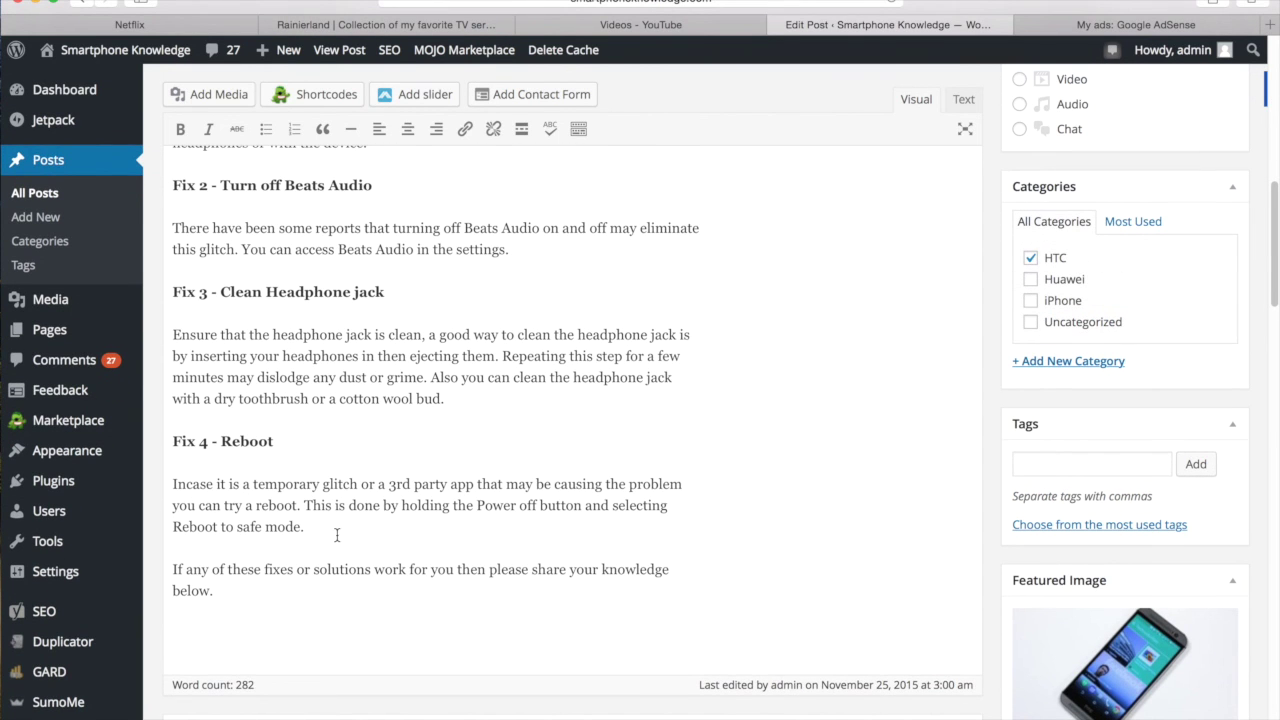
pyautogui.press('Return')
pyautogui.write('[adinserter block="1"]')
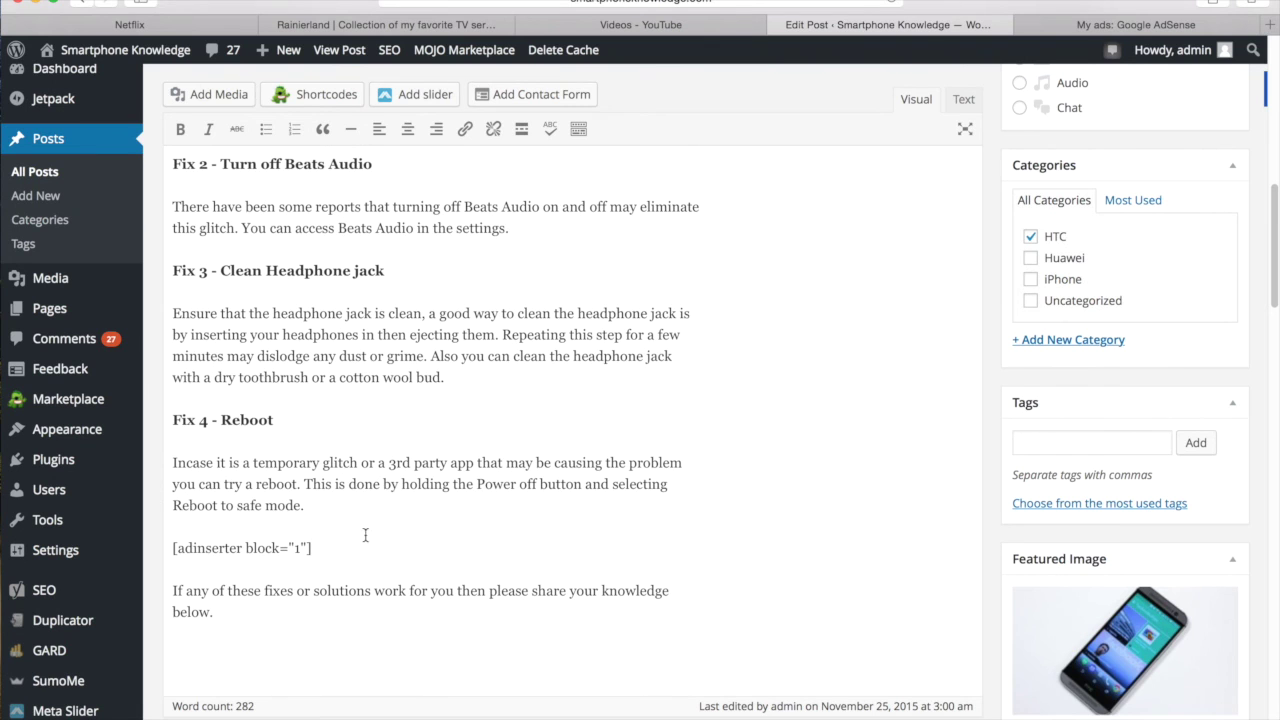
pyautogui.scroll(15, 470, 548)
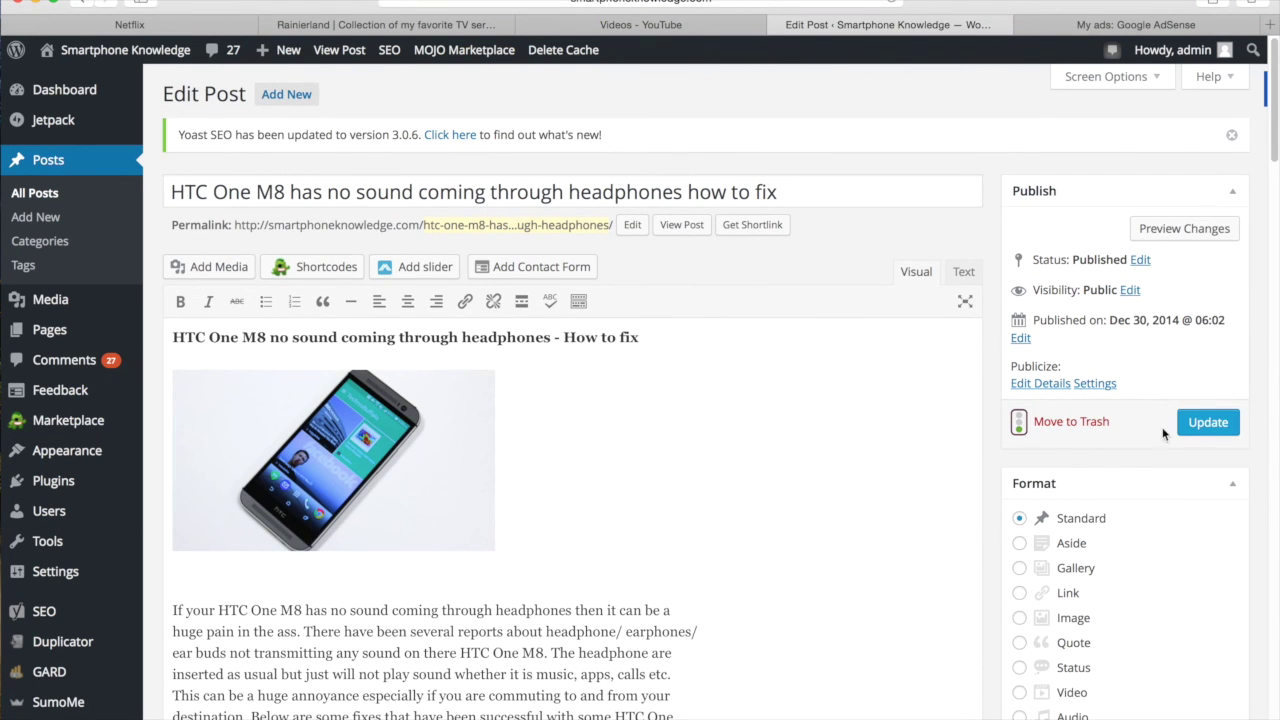
pyautogui.click(1205, 421)
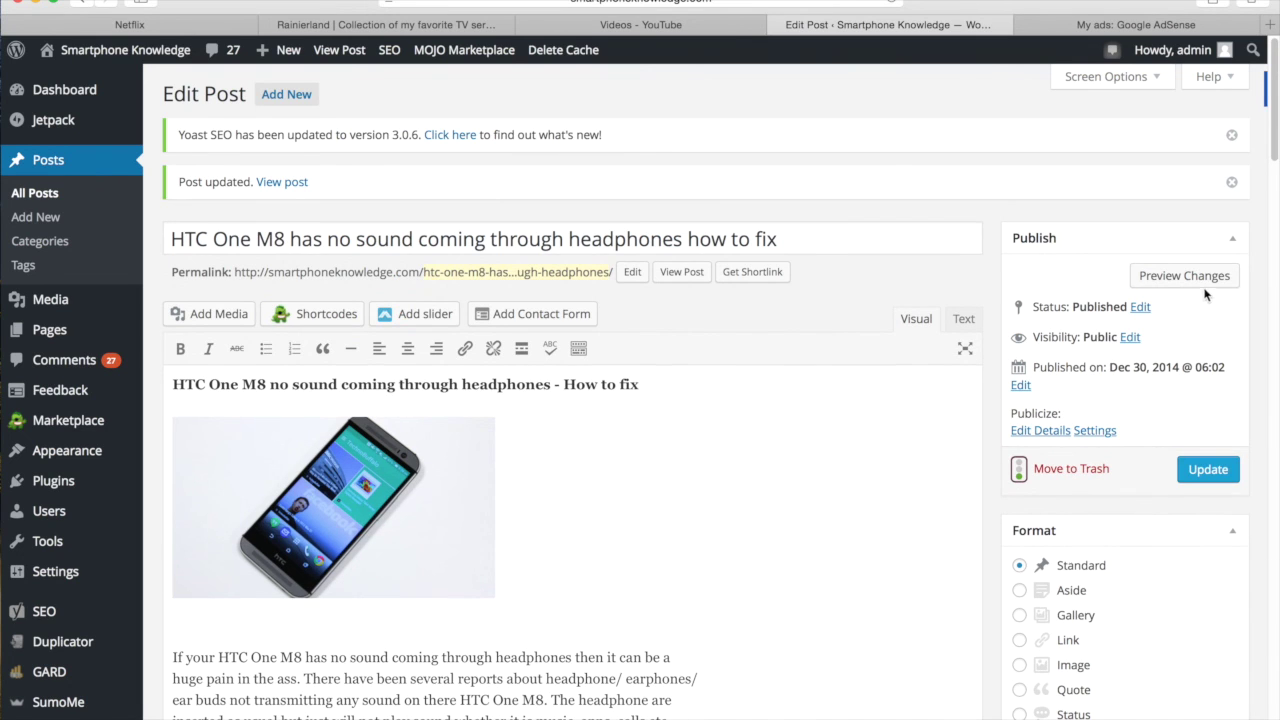
# - Preview the updated post and check the ad placements above "Fix 1 - Test headphones" and below the "Fix 4 - Reboot" paragraph
pyautogui.click(1185, 276)
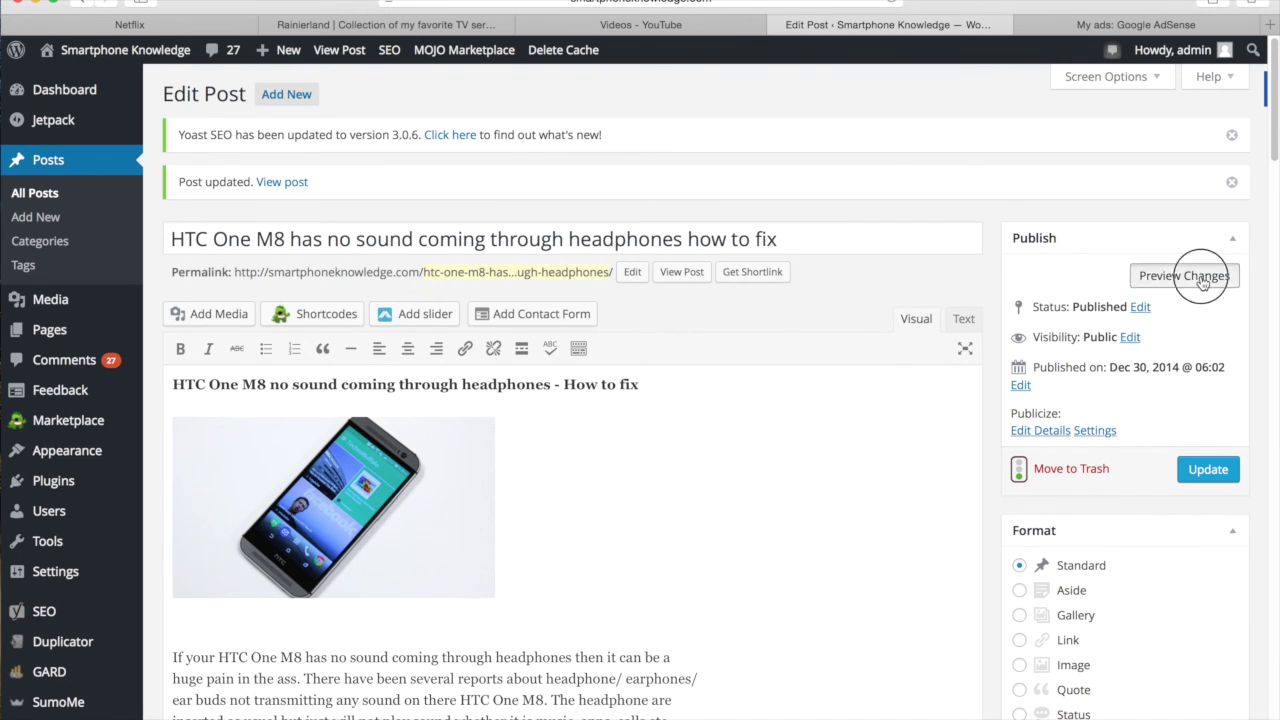
pyautogui.scroll(-8, 197, 343)
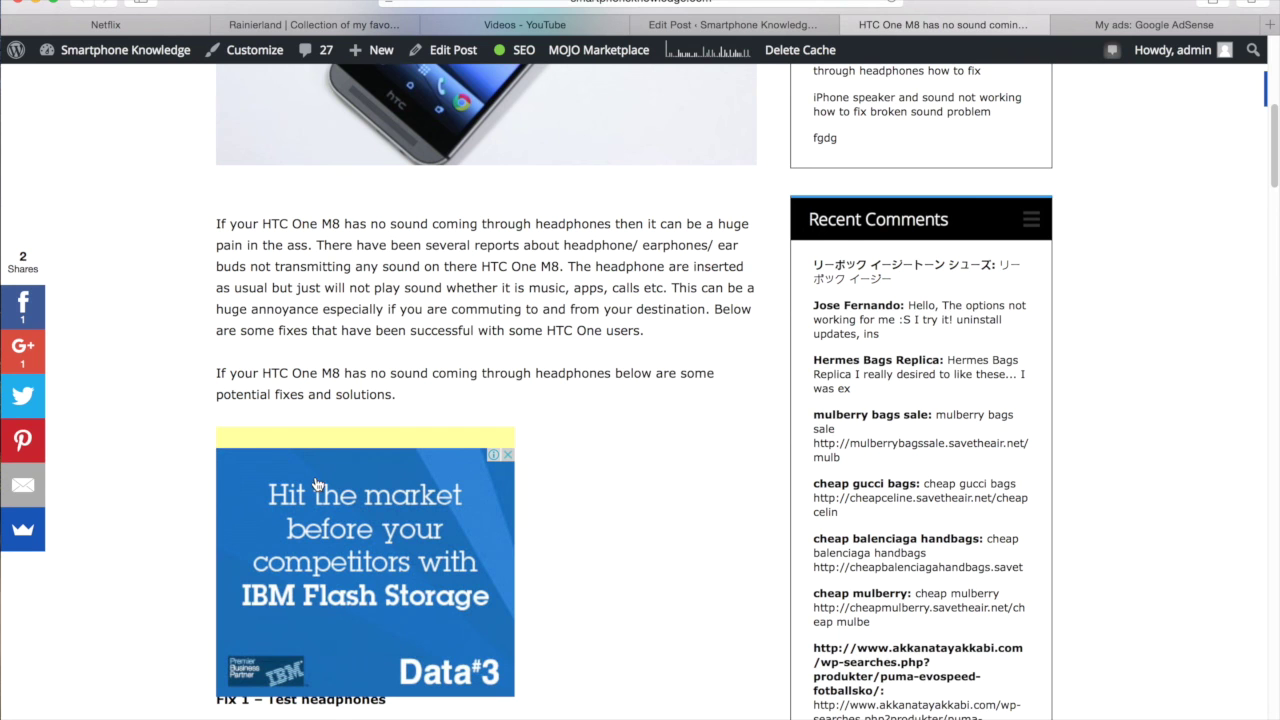
pyautogui.scroll(-10, 318, 485)
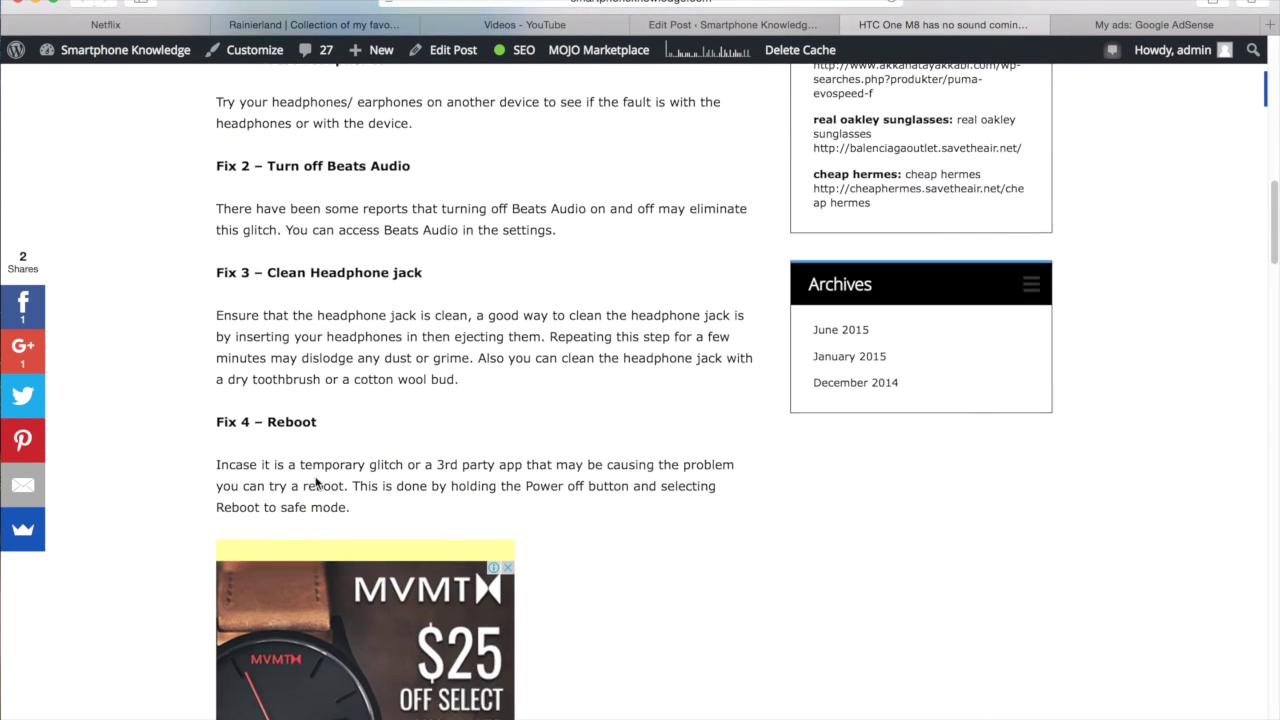
pyautogui.scroll(-2, 315, 482)
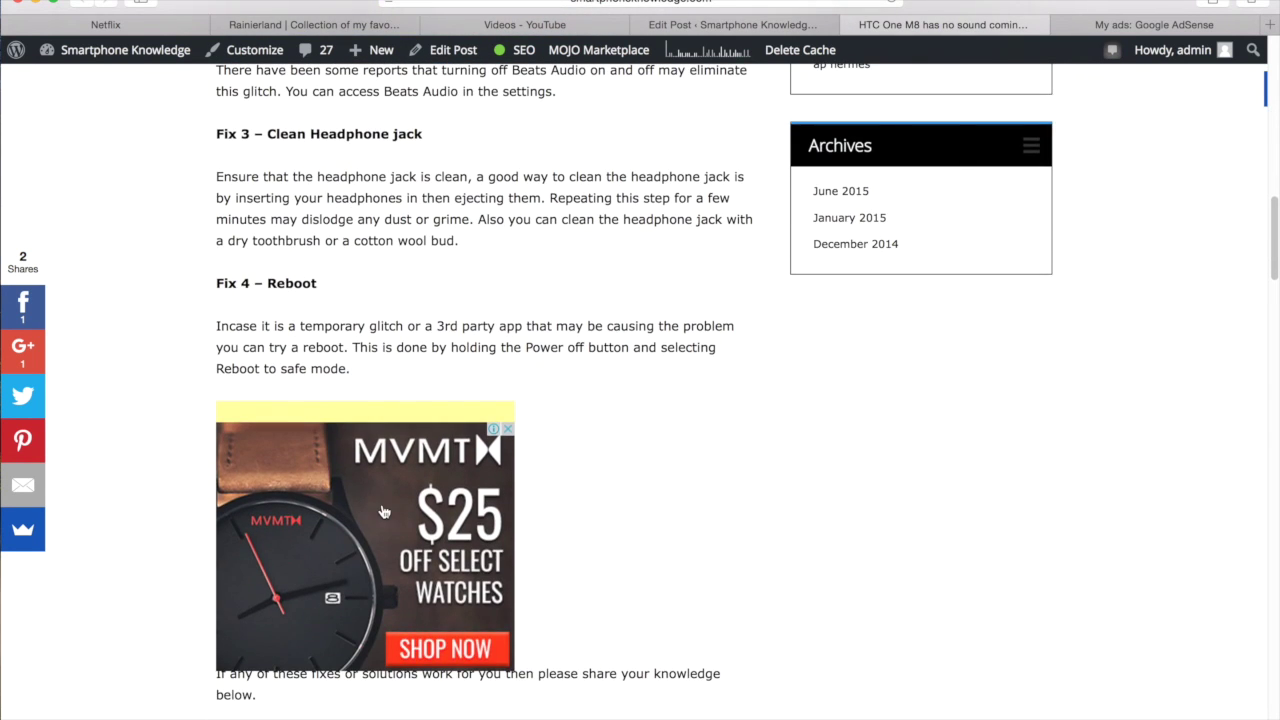
pyautogui.scroll(-4, 383, 512)
pyautogui.scroll(5, 383, 512)
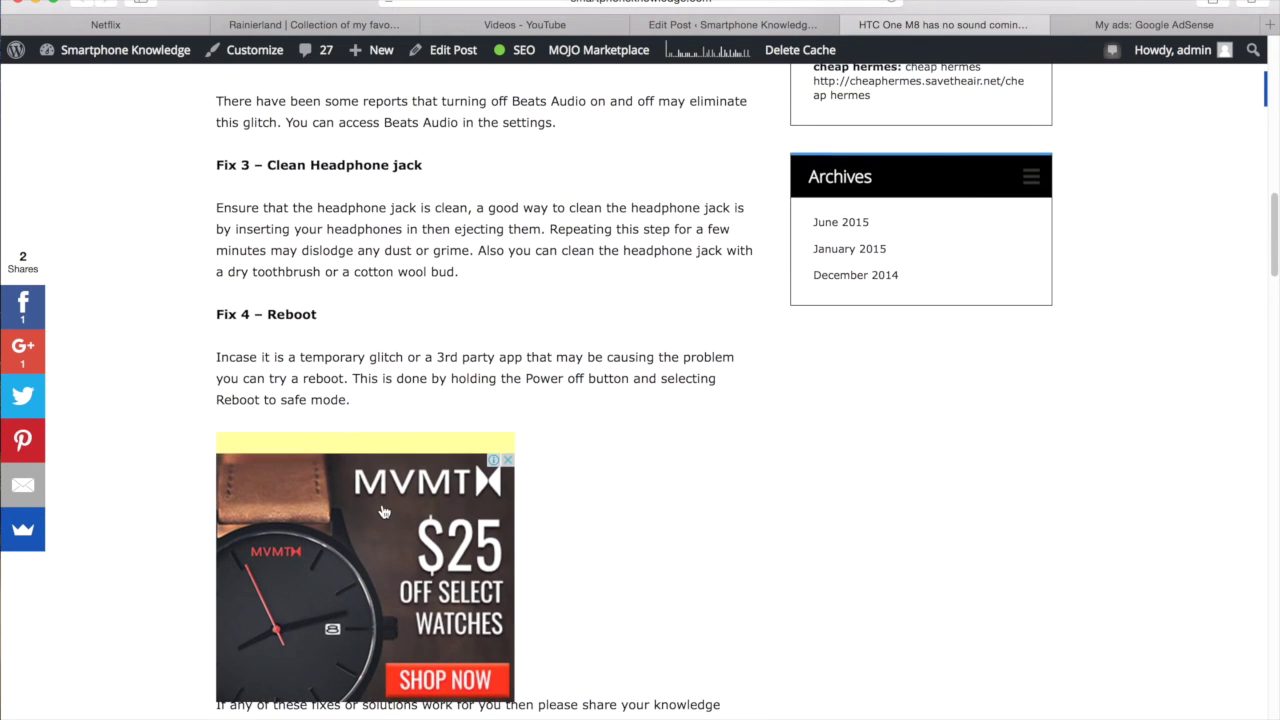
pyautogui.scroll(3, 383, 512)
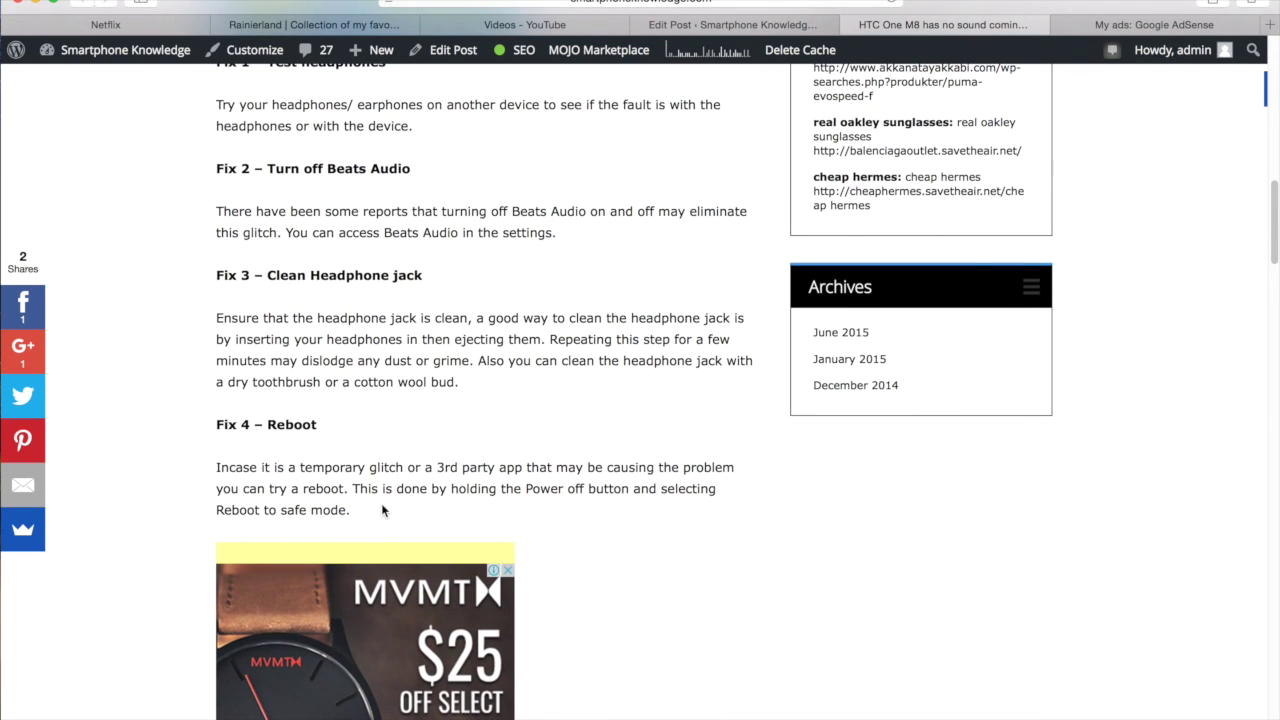
pyautogui.scroll(6, 381, 503)
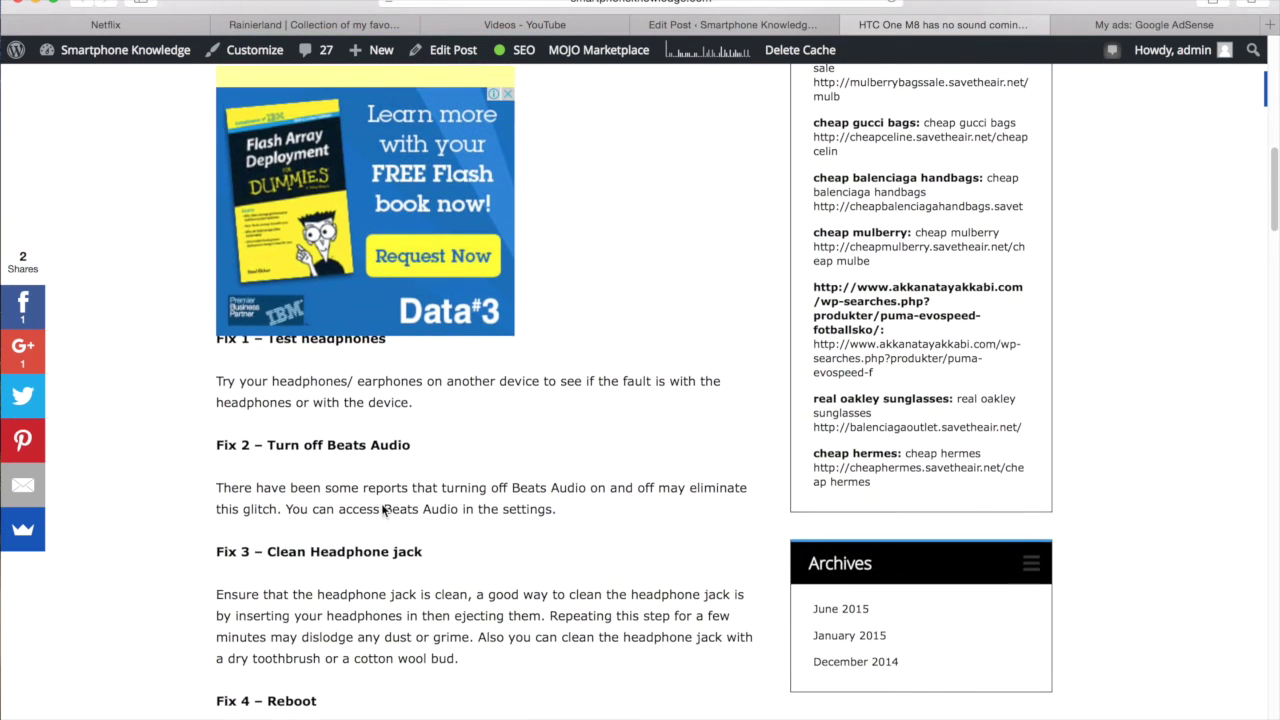